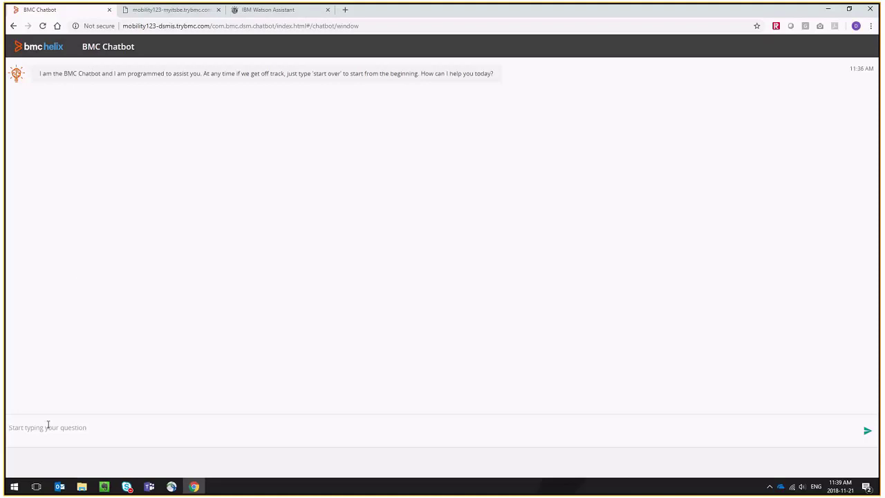
- Ask the chatbot "How do I order a new iphone?"
{"action": "left_click", "coordinate": [47, 426]}
{"action": "type", "text": "How do I order a new iphone?"}
{"action": "key", "text": "Return"}
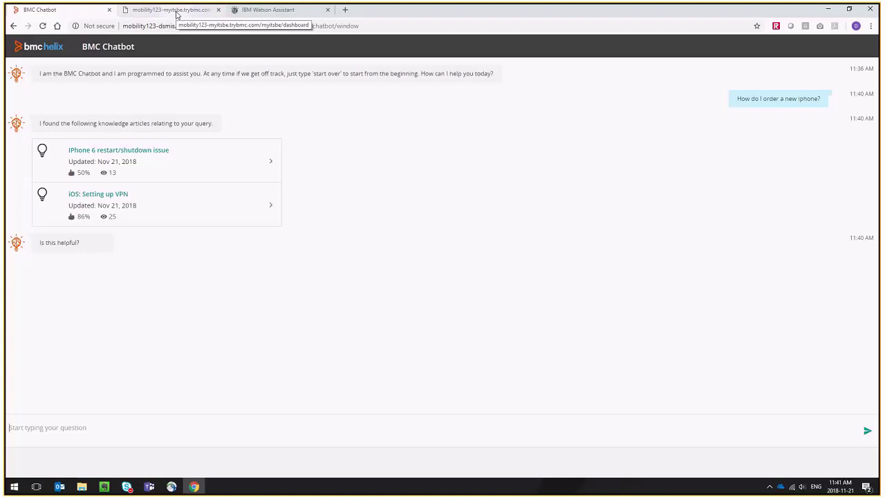
- Switch to Digital Workplace Catalog, search the services for "iphone" and open the Order iPhone service options
{"action": "left_click", "coordinate": [177, 11]}
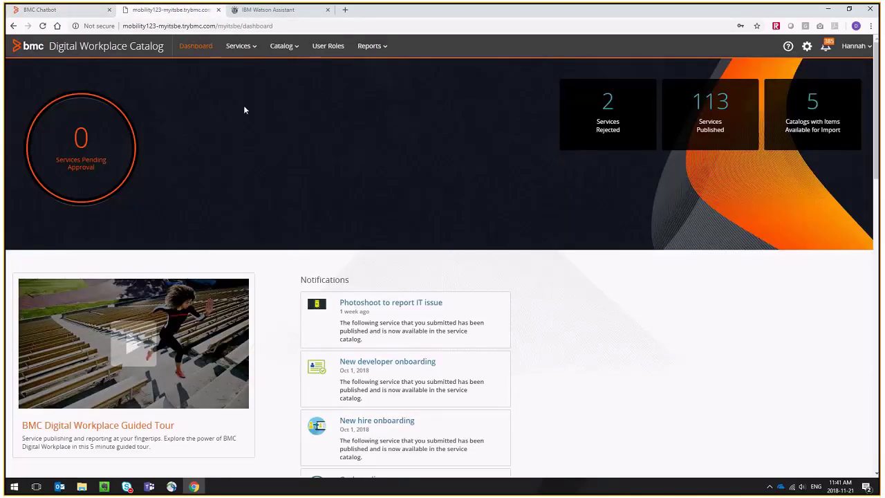
{"action": "left_click", "coordinate": [238, 48]}
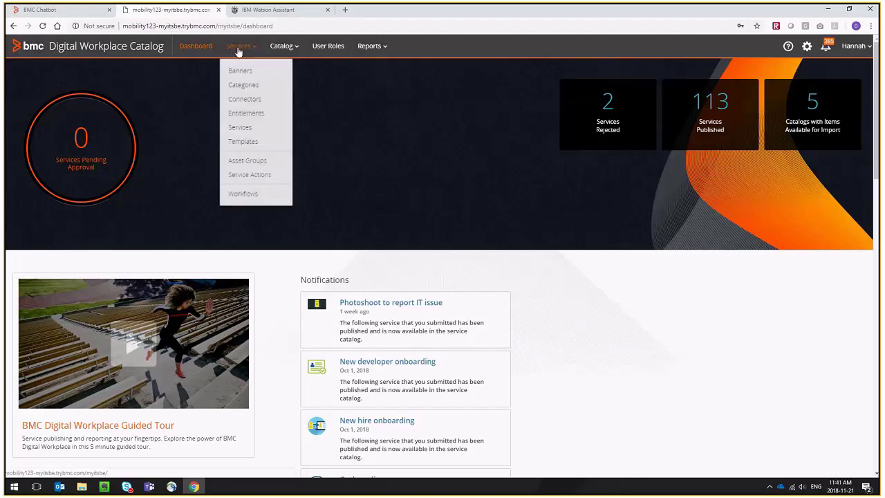
{"action": "left_click", "coordinate": [240, 128]}
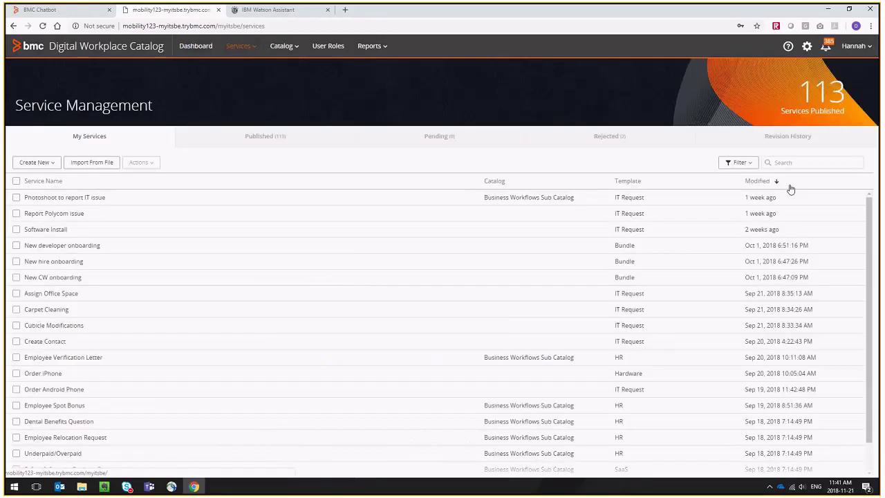
{"action": "left_click", "coordinate": [790, 163]}
{"action": "type", "text": "iphone"}
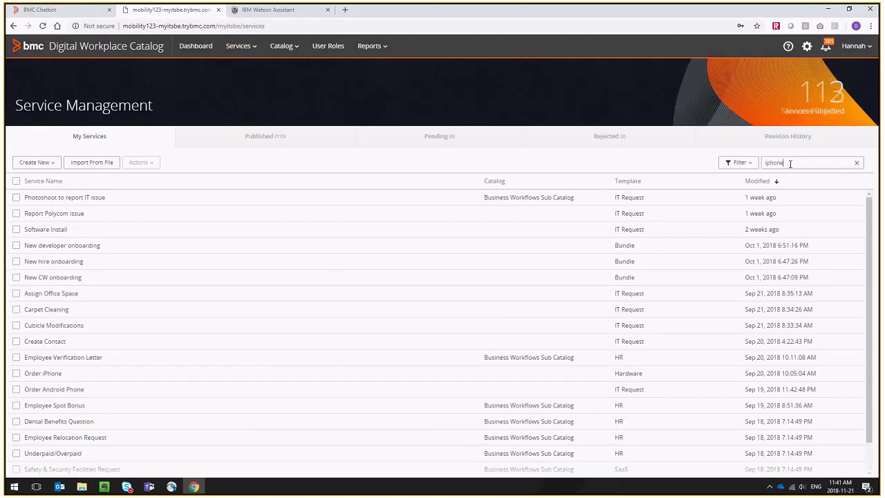
{"action": "key", "text": "Return"}
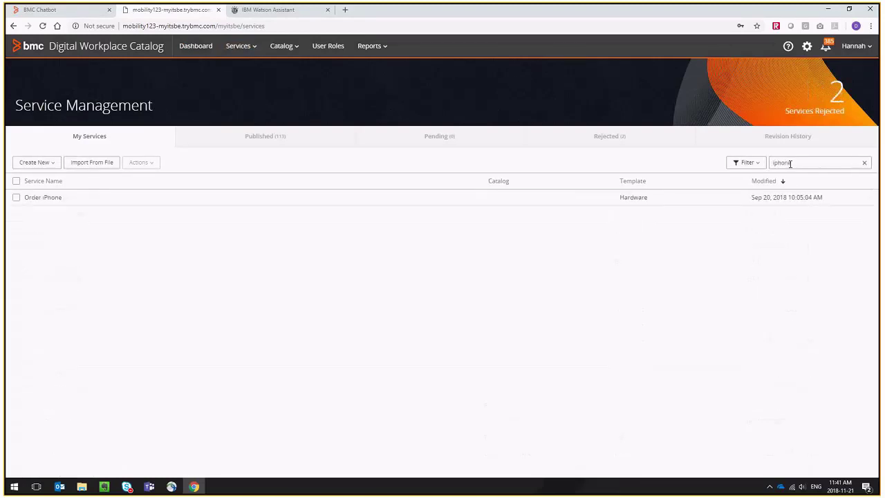
{"action": "left_click", "coordinate": [45, 201]}
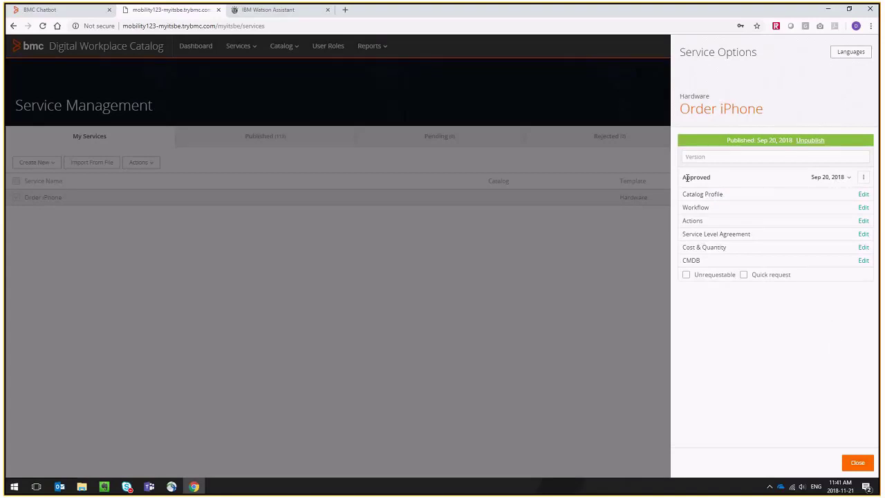
- Select the Published version of the Order iPhone service and start enabling it in Chatbot
{"action": "left_click", "coordinate": [849, 177]}
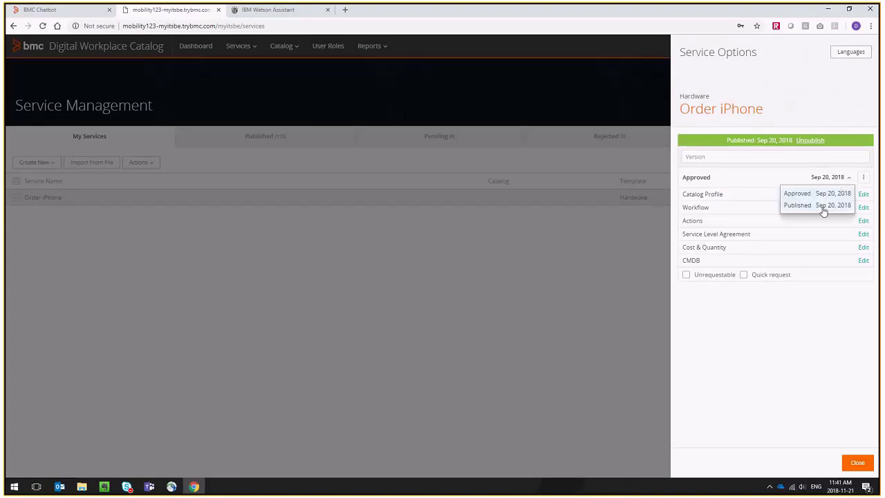
{"action": "left_click", "coordinate": [824, 206]}
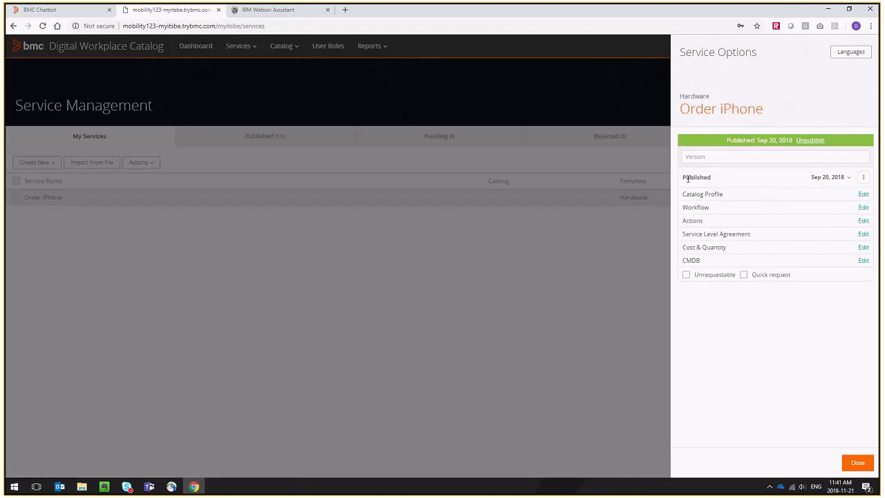
{"action": "left_click", "coordinate": [864, 178]}
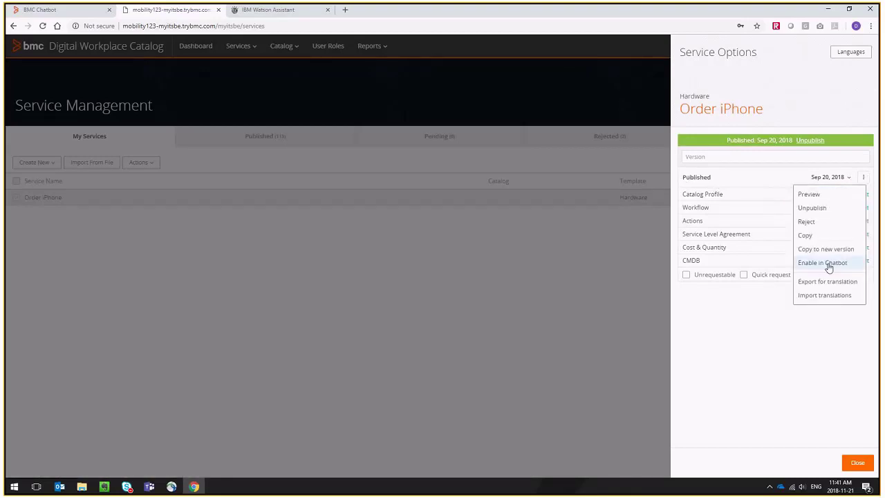
{"action": "left_click", "coordinate": [830, 266]}
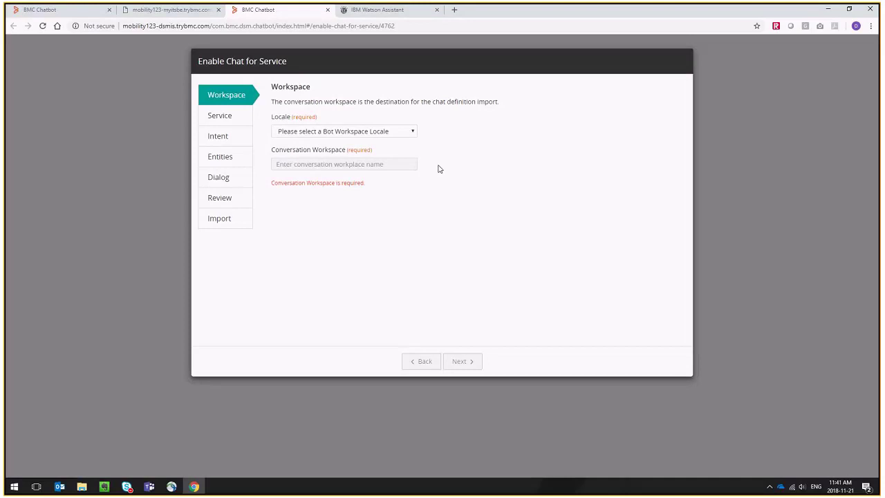
- Set the bot workspace locale to English and advance past the Service page to the intent settings
{"action": "left_click", "coordinate": [414, 132]}
{"action": "left_click", "coordinate": [395, 152]}
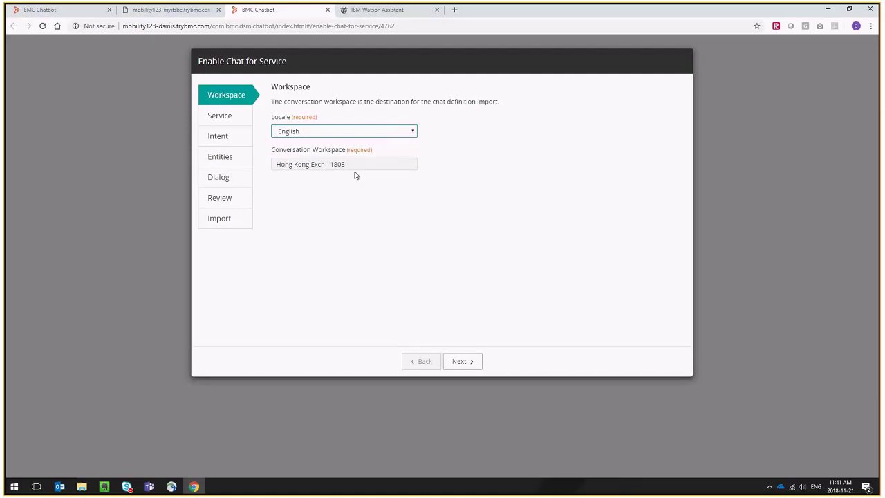
{"action": "left_click", "coordinate": [460, 361]}
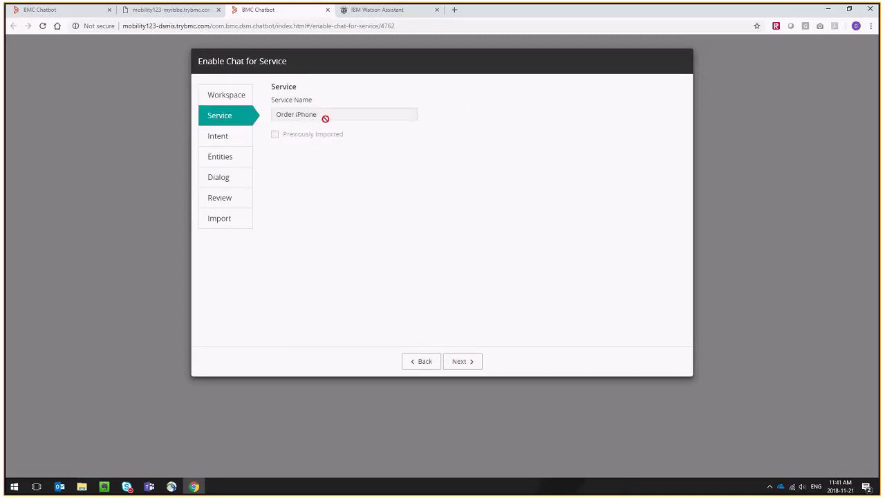
{"action": "left_click", "coordinate": [468, 364]}
- Add the intent example "Need to order a new iphone" and continue to the entities
{"action": "left_click", "coordinate": [305, 196]}
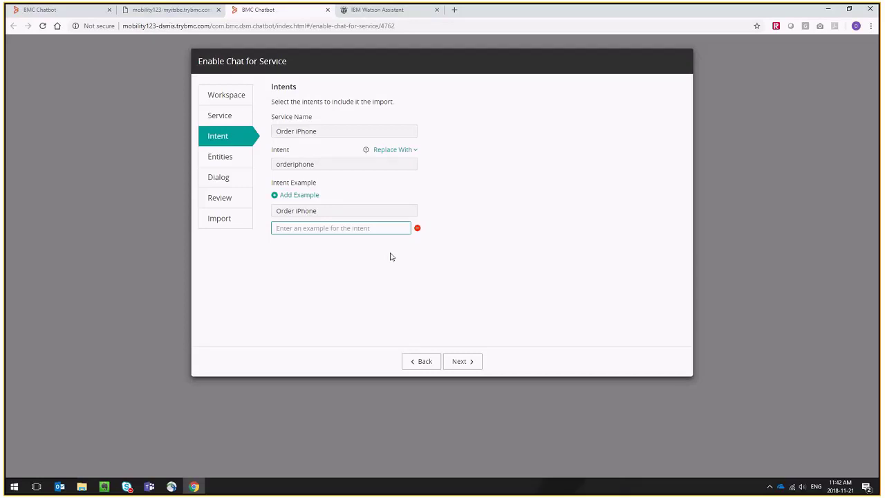
{"action": "type", "text": "I need to ordewr"}
{"action": "key", "text": "BackSpace"}
{"action": "key", "text": "BackSpace"}
{"action": "key", "text": "BackSpace"}
{"action": "key", "text": "BackSpace"}
{"action": "key", "text": "BackSpace"}
{"action": "key", "text": "BackSpace"}
{"action": "key", "text": "BackSpace"}
{"action": "key", "text": "BackSpace"}
{"action": "key", "text": "BackSpace"}
{"action": "key", "text": "BackSpace"}
{"action": "key", "text": "BackSpace"}
{"action": "key", "text": "BackSpace"}
{"action": "key", "text": "BackSpace"}
{"action": "key", "text": "BackSpace"}
{"action": "key", "text": "BackSpace"}
{"action": "key", "text": "BackSpace"}
{"action": "type", "text": "Need to order a new iphone"}
{"action": "left_click", "coordinate": [457, 367]}
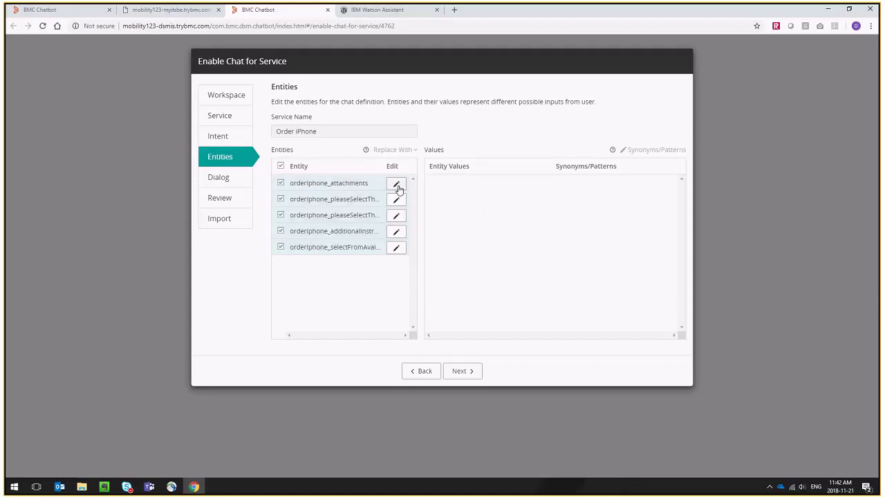
- Exclude the attachments and additional instructions entities, check the model, carrier and color values, and continue to the dialog settings
{"action": "left_click", "coordinate": [281, 185]}
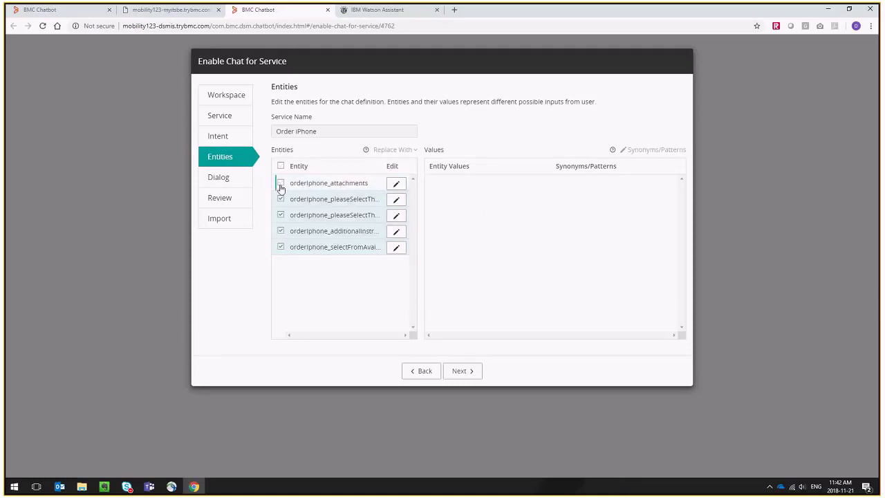
{"action": "left_click", "coordinate": [396, 200]}
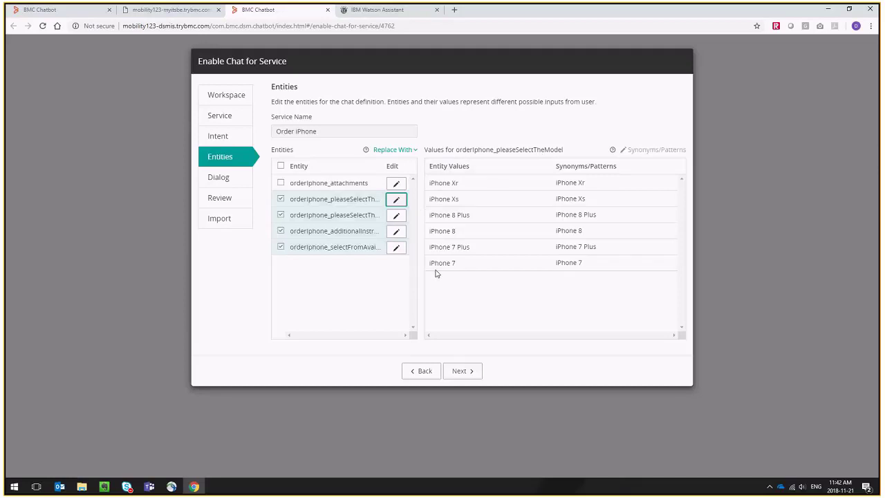
{"action": "left_click", "coordinate": [396, 216]}
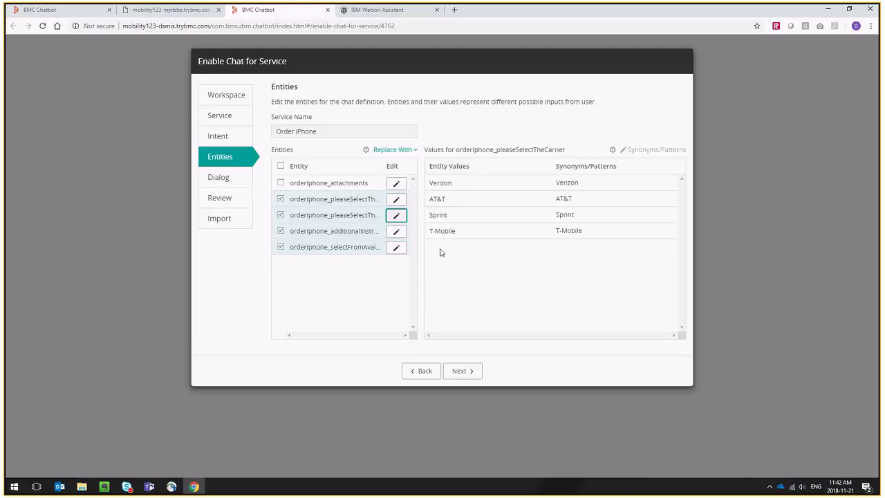
{"action": "left_click", "coordinate": [397, 232]}
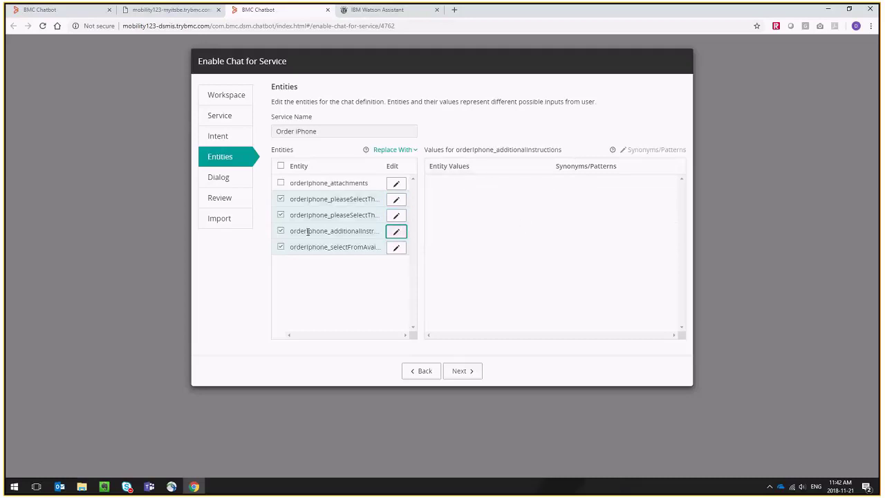
{"action": "left_click", "coordinate": [281, 231]}
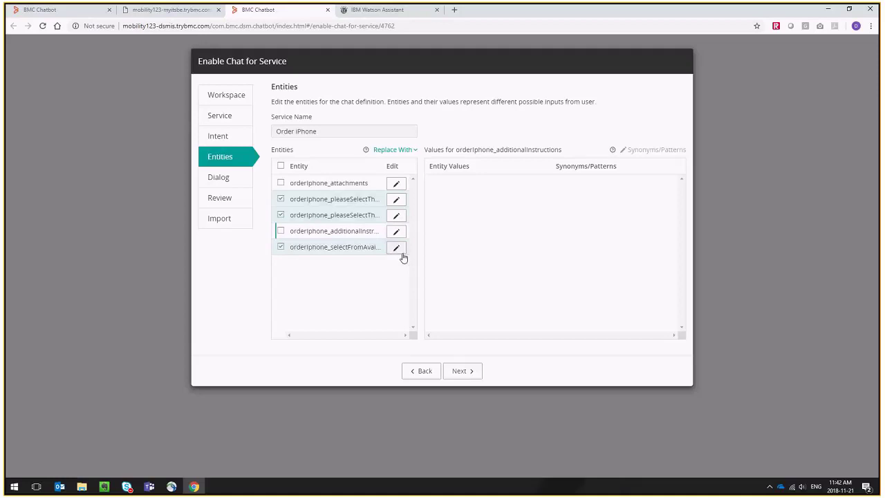
{"action": "left_click", "coordinate": [395, 248]}
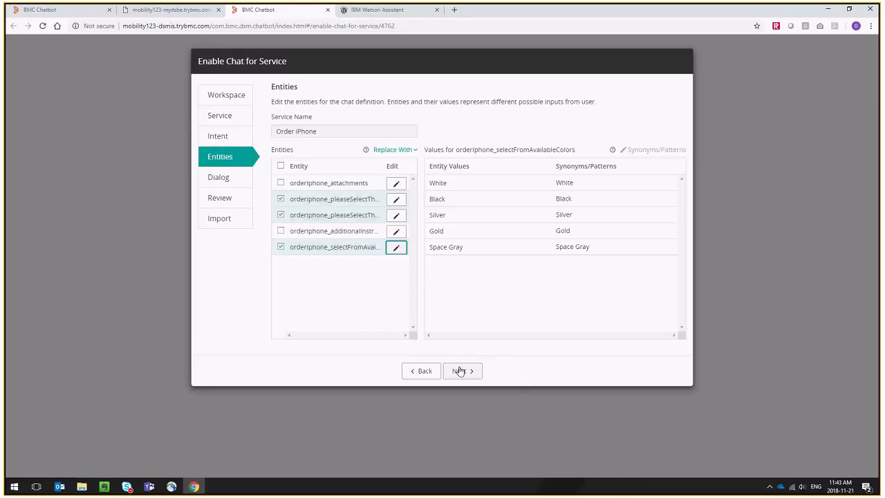
{"action": "left_click", "coordinate": [459, 370]}
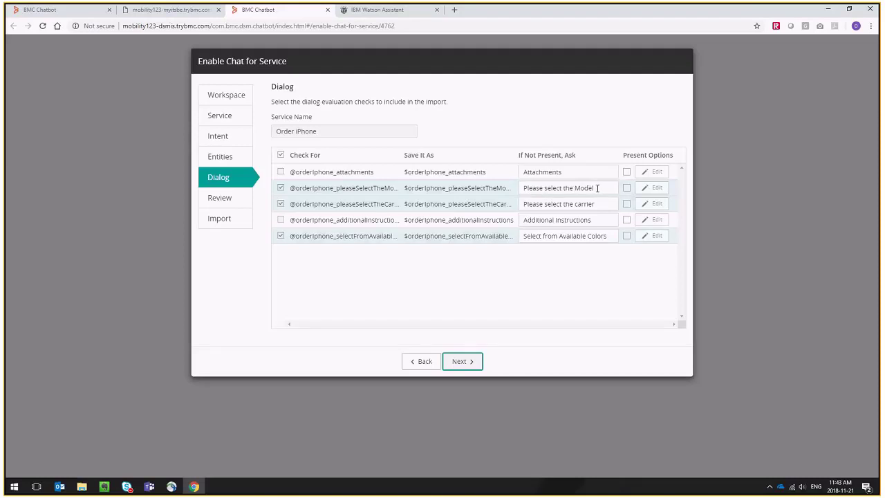
- Reword the questions to "Please select the model of iphone that you want", "Please select the carrier." and "Select from the available colors."
{"action": "left_click_drag", "start_coordinate": [598, 188], "coordinate": [576, 189]}
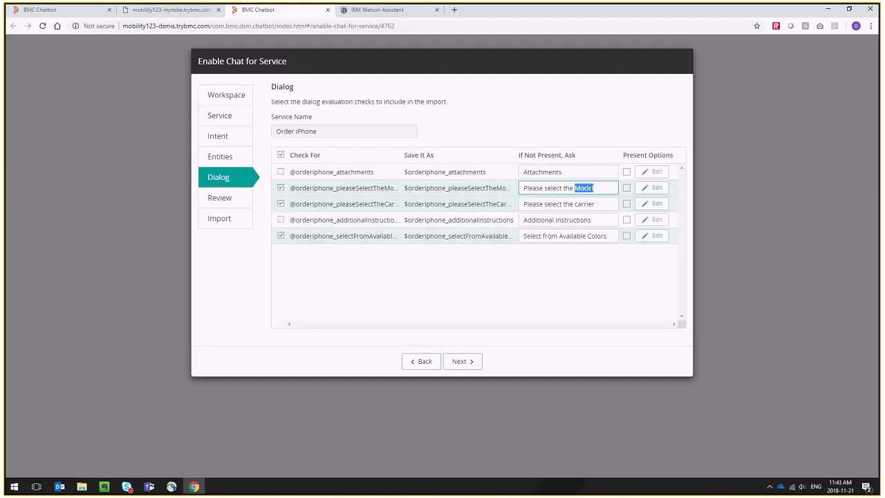
{"action": "type", "text": "model of iphone that you want"}
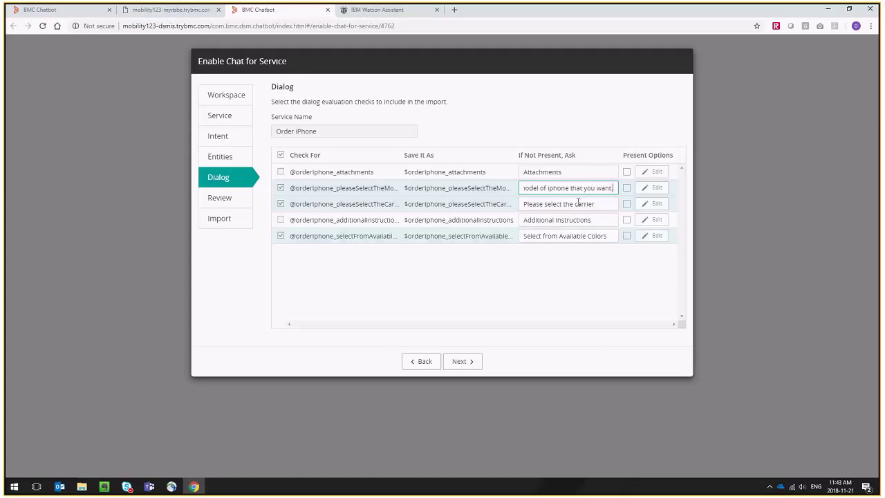
{"action": "left_click", "coordinate": [599, 203]}
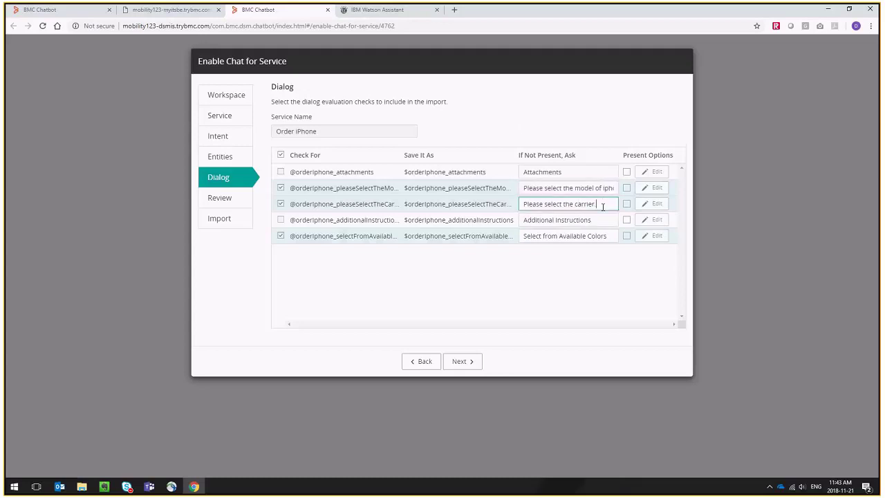
{"action": "left_click_drag", "start_coordinate": [560, 235], "coordinate": [613, 225]}
{"action": "type", "text": "th"}
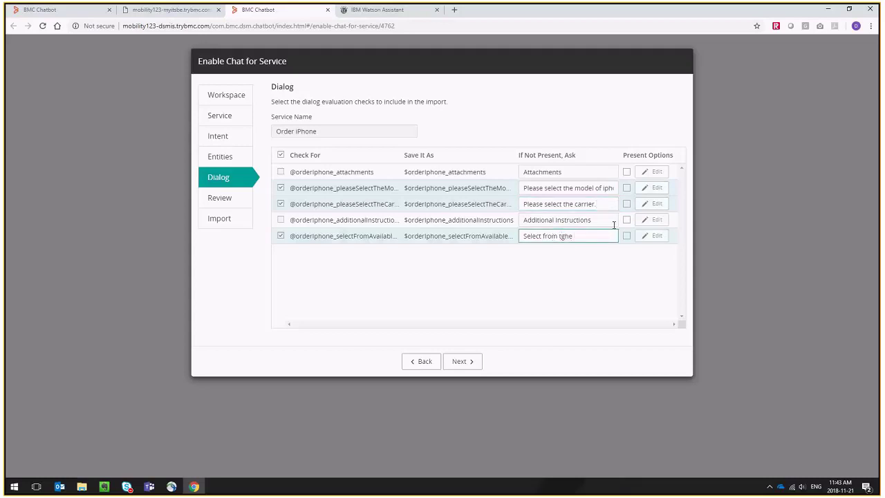
{"action": "type", "text": "e available colors."}
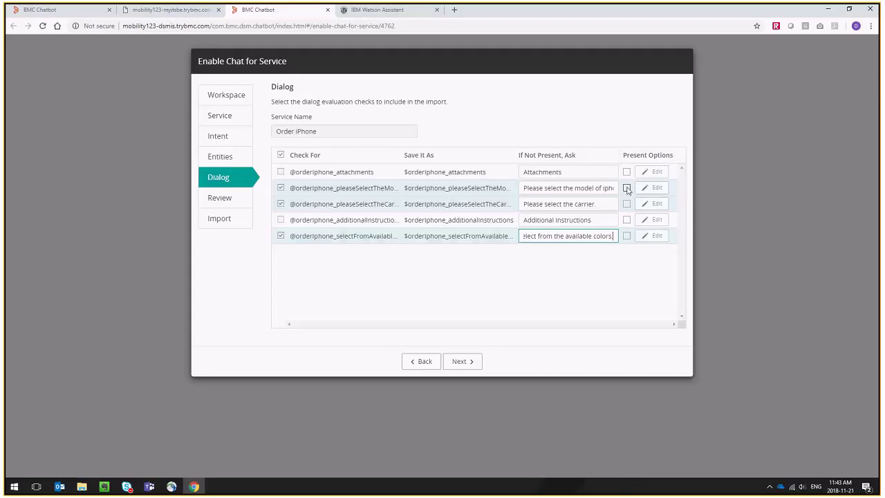
- Enable present options with the entity values for the model, carrier and color questions, and continue to the review
{"action": "left_click", "coordinate": [628, 188]}
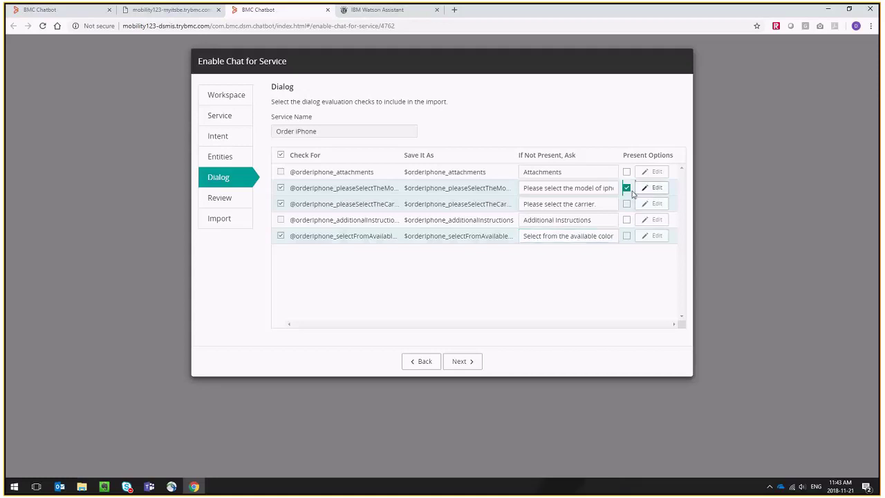
{"action": "left_click", "coordinate": [654, 188]}
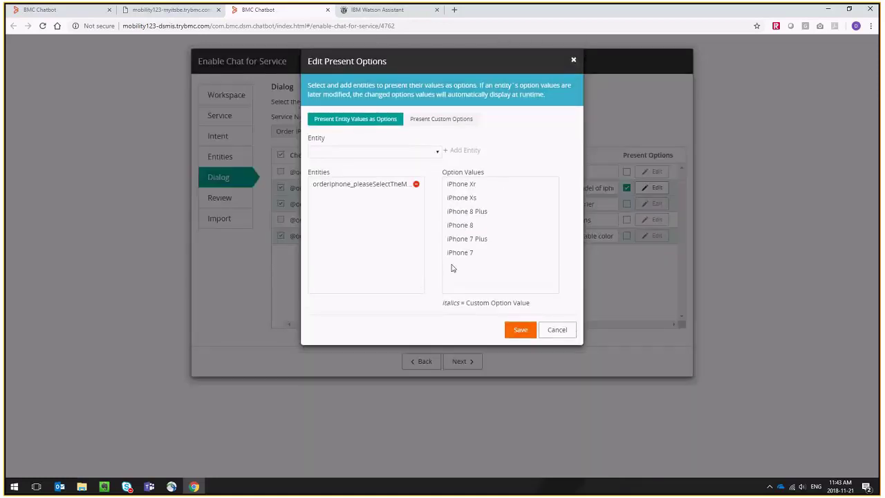
{"action": "left_click", "coordinate": [521, 331]}
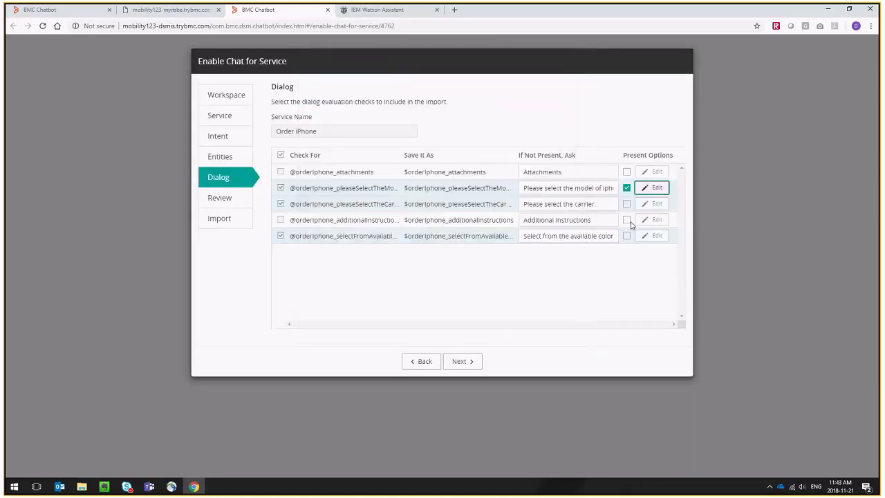
{"action": "left_click", "coordinate": [627, 204]}
{"action": "left_click", "coordinate": [656, 203]}
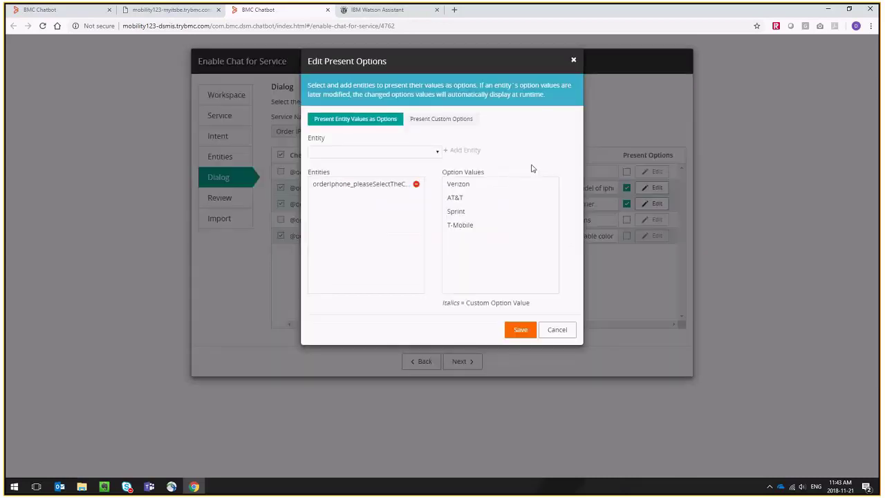
{"action": "left_click", "coordinate": [548, 325]}
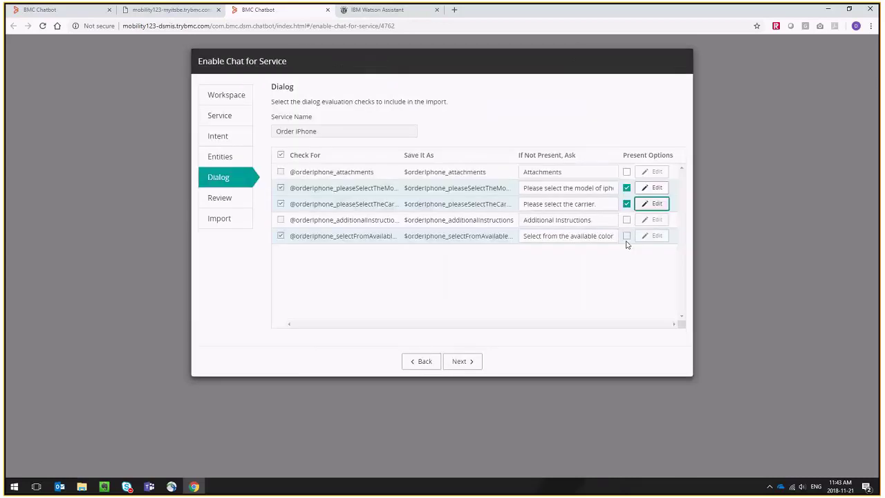
{"action": "left_click", "coordinate": [627, 236]}
{"action": "left_click", "coordinate": [653, 236]}
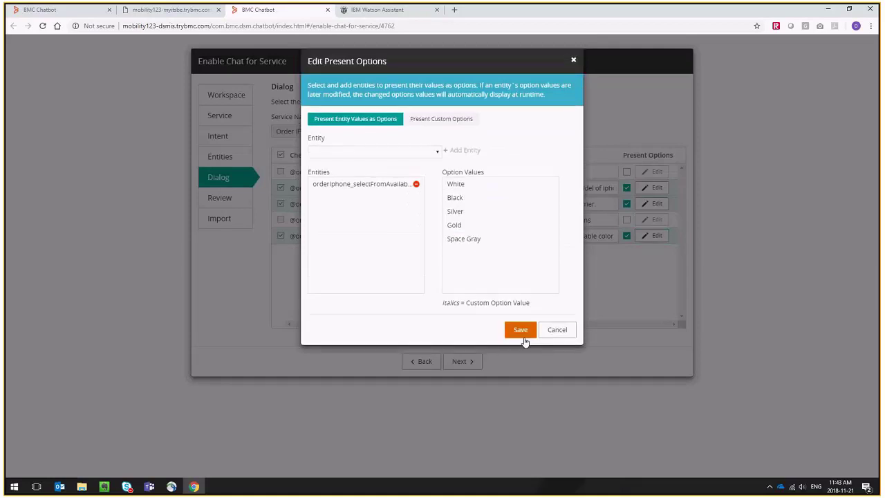
{"action": "left_click", "coordinate": [520, 330]}
{"action": "left_click", "coordinate": [464, 362]}
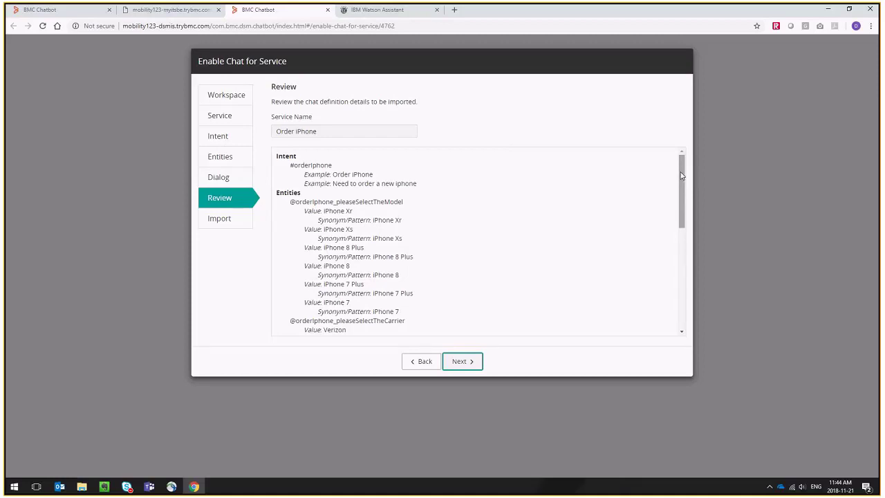
- Show the Enable in Chatbot option for the published Order iPhone service in Digital Workplace Catalog and return to the chat enablement review
{"action": "left_click", "coordinate": [173, 9]}
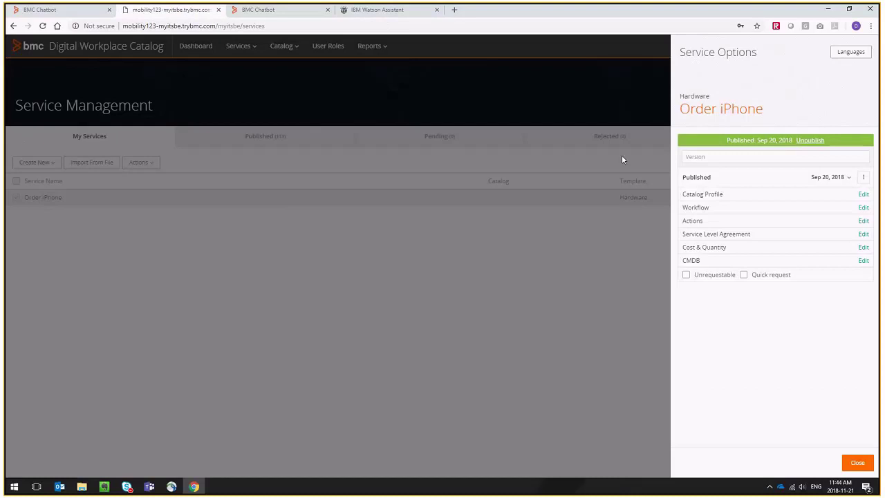
{"action": "left_click", "coordinate": [864, 177]}
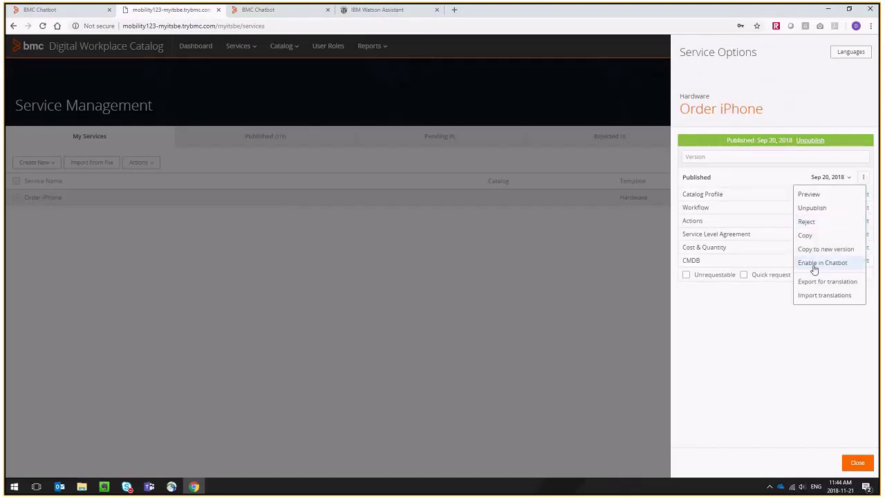
{"action": "left_click", "coordinate": [232, 12]}
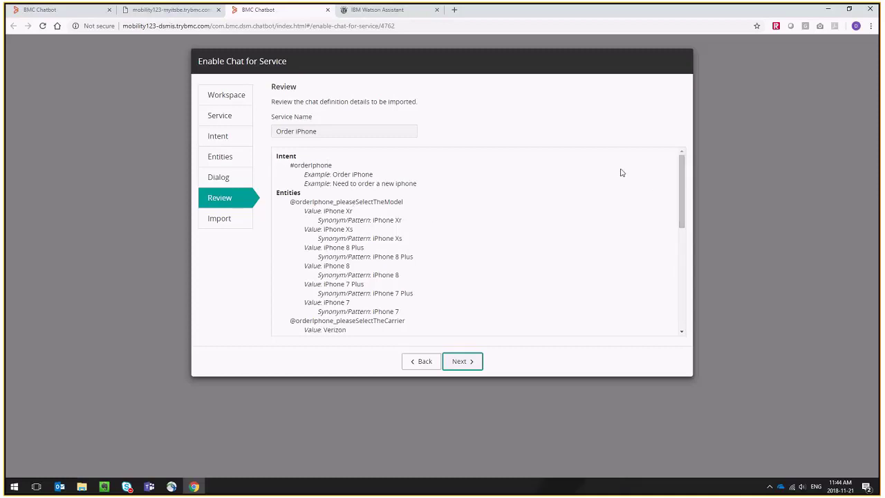
- Review the intent, entities, dialog slots and process of Order iPhone, and import the definition into the Hong Kong Exch - 1808 workspace
{"action": "left_click_drag", "start_coordinate": [683, 173], "coordinate": [682, 186]}
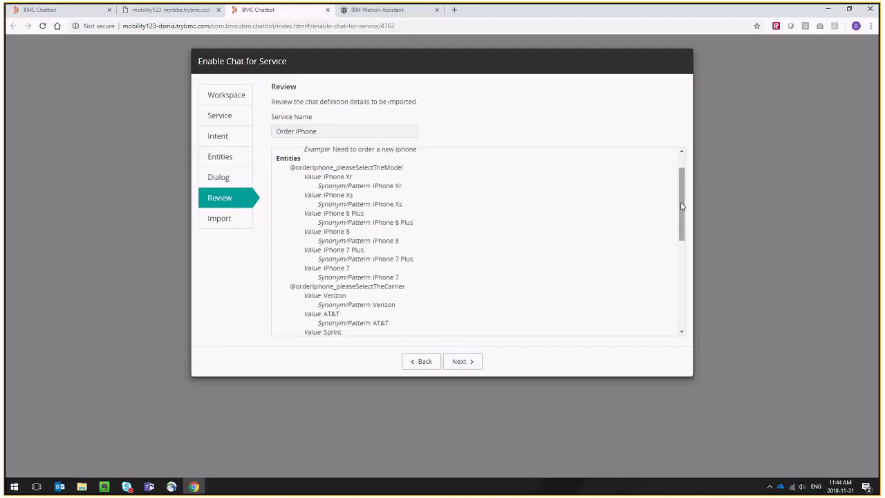
{"action": "left_click_drag", "start_coordinate": [682, 206], "coordinate": [666, 313]}
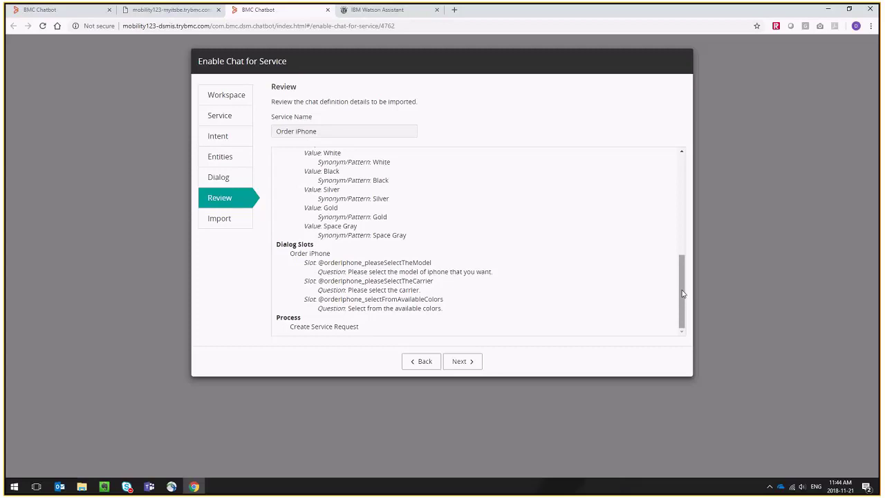
{"action": "left_click", "coordinate": [460, 362]}
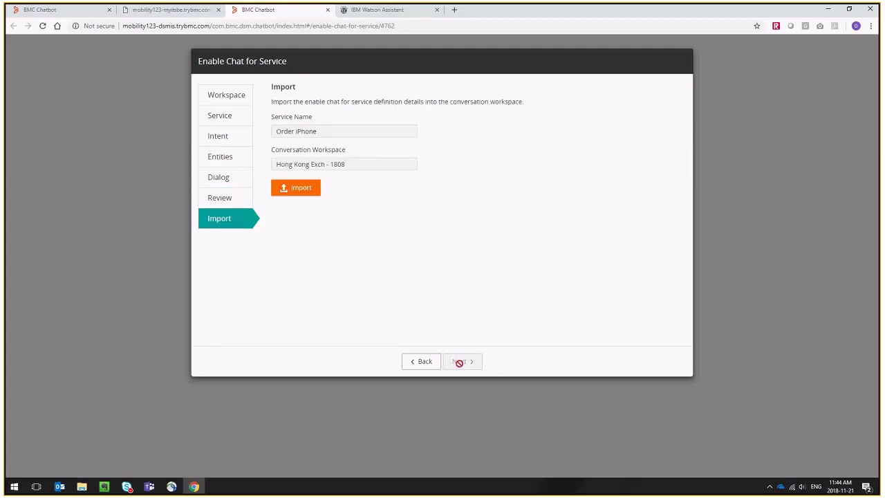
{"action": "left_click", "coordinate": [295, 197]}
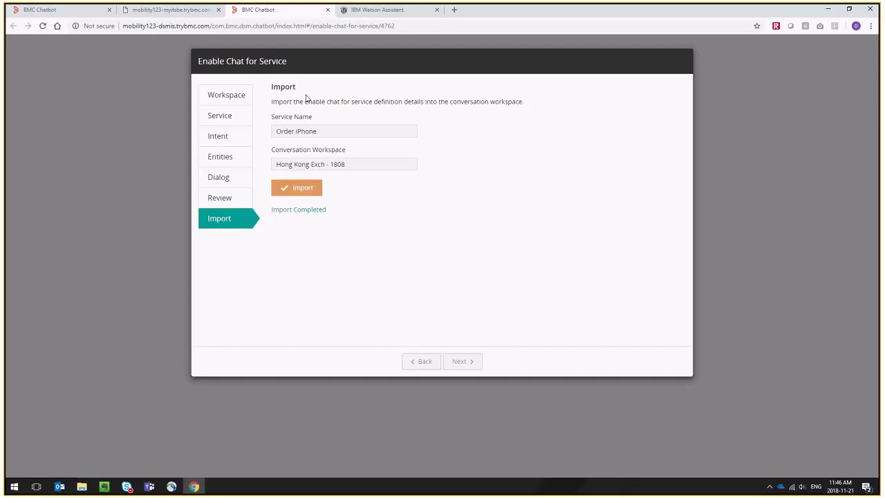
- Switch to the BMC Chatbot conversation and ask "How do I order a new iphone?"
{"action": "left_click", "coordinate": [32, 14]}
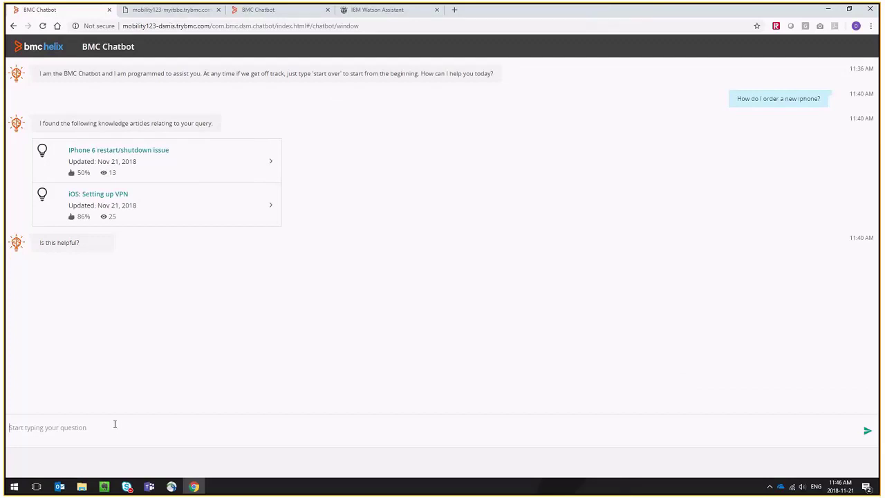
{"action": "type", "text": "I n"}
{"action": "key", "text": "BackSpace"}
{"action": "type", "text": "How do I order a new iphone?"}
{"action": "key", "text": "Return"}
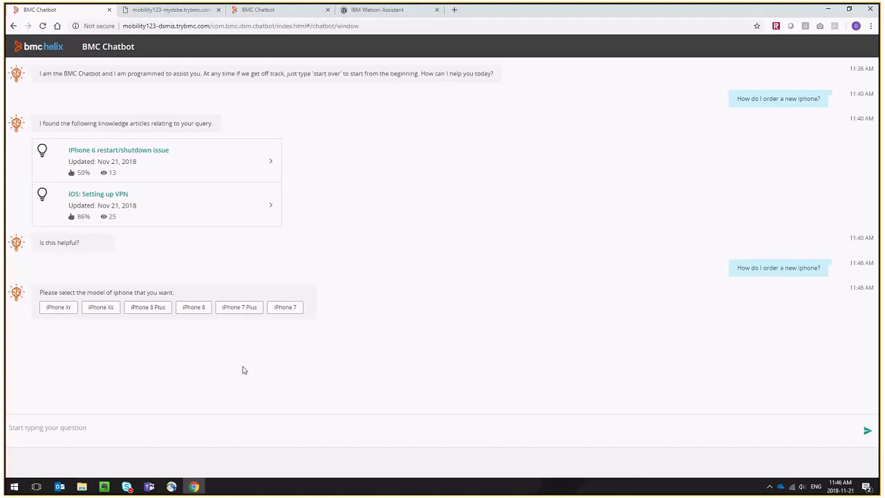
- Answer the chatbot with iPhone Xs, Sprint and Silver, and confirm the request with "yes"
{"action": "left_click", "coordinate": [112, 310]}
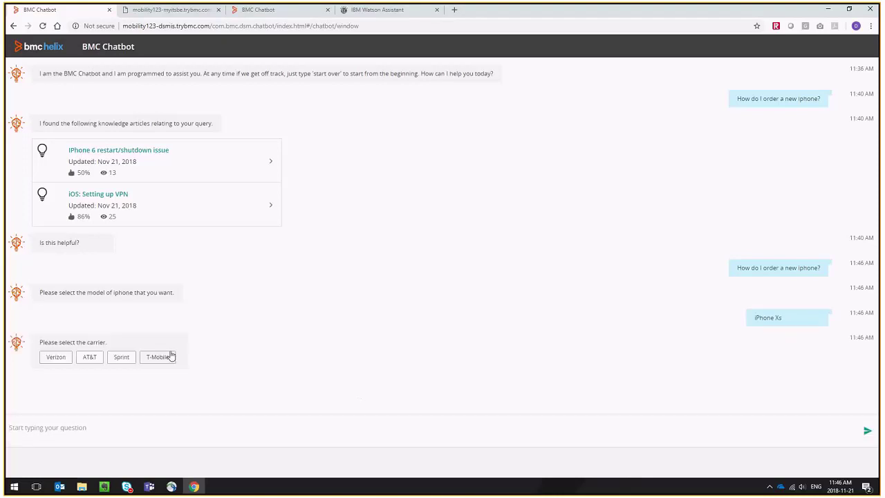
{"action": "left_click", "coordinate": [119, 358]}
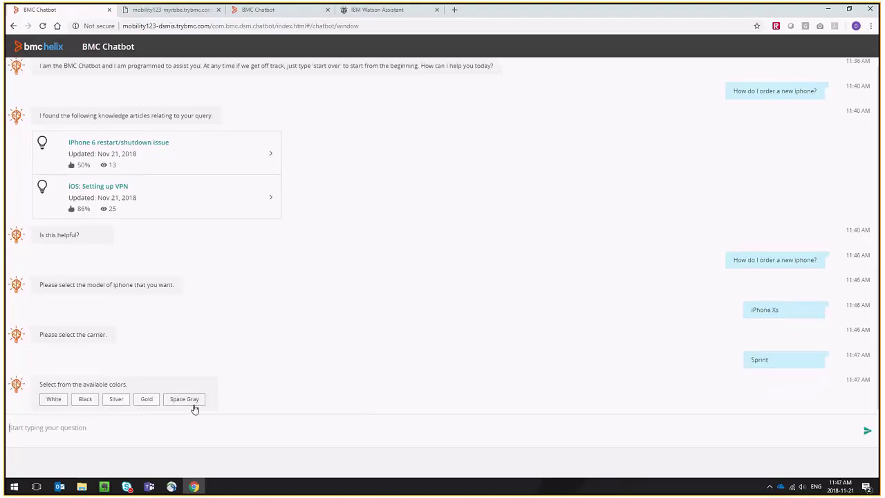
{"action": "left_click", "coordinate": [116, 401]}
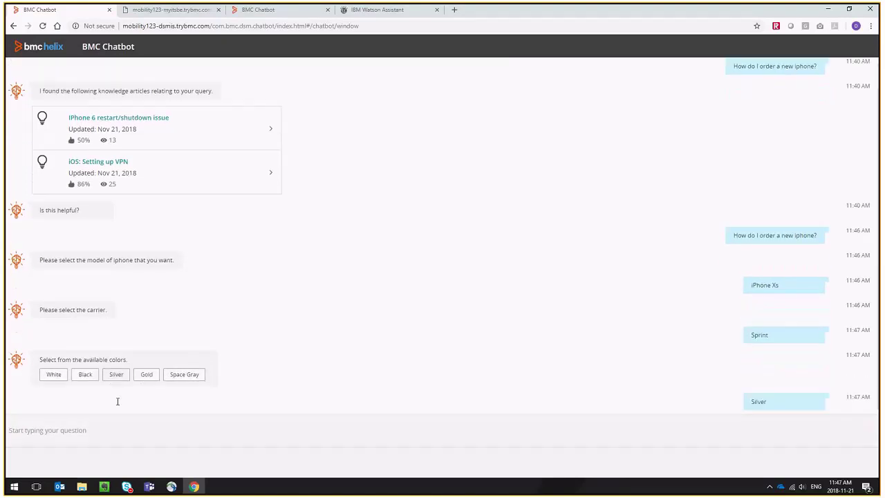
{"action": "left_click", "coordinate": [185, 418]}
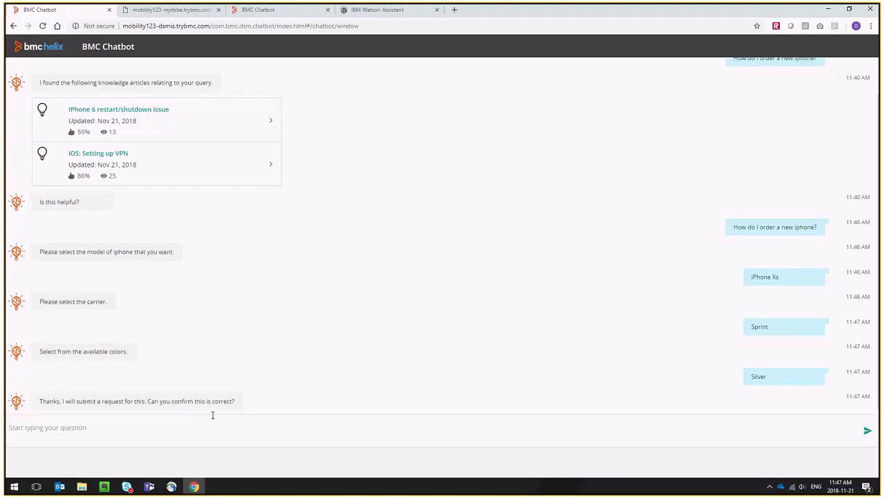
{"action": "type", "text": "yes"}
{"action": "key", "text": "Return"}
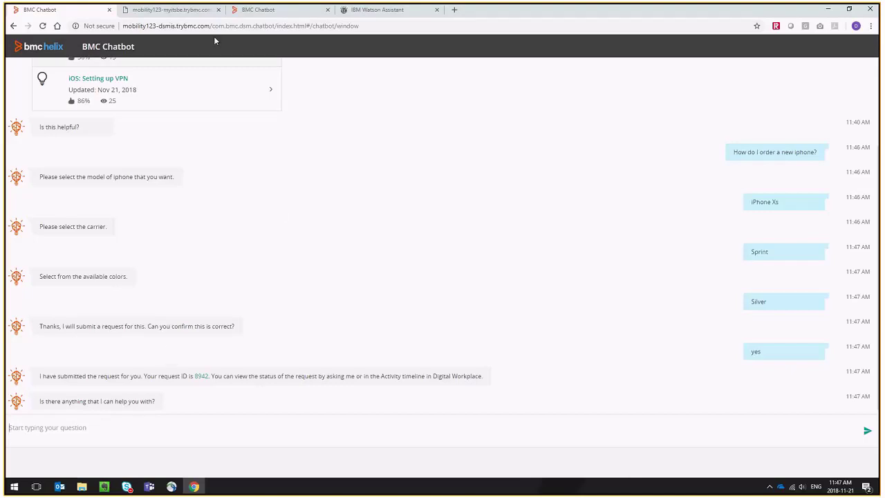
- Switch to IBM Watson Assistant and open the Hong Kong Exch - 1808 skill
{"action": "left_click", "coordinate": [377, 7]}
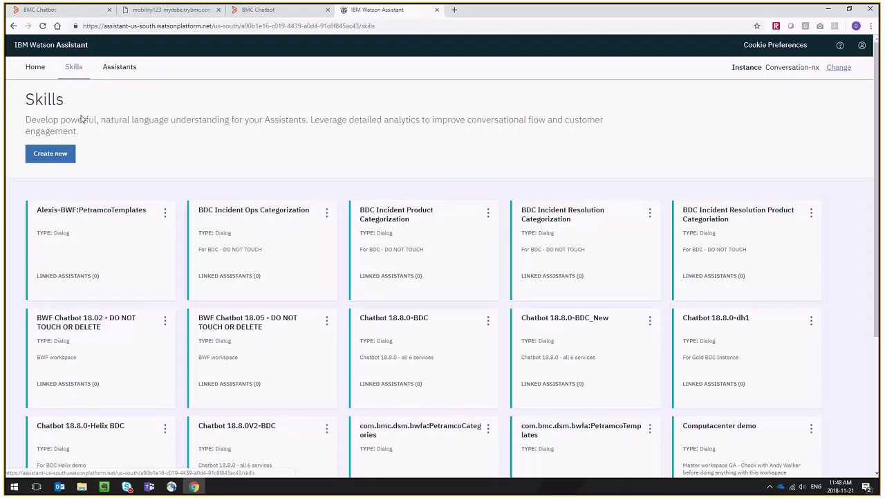
{"action": "scroll", "coordinate": [236, 179], "scroll_direction": "down", "scroll_amount": 2}
{"action": "scroll", "coordinate": [628, 430], "scroll_direction": "down", "scroll_amount": 1}
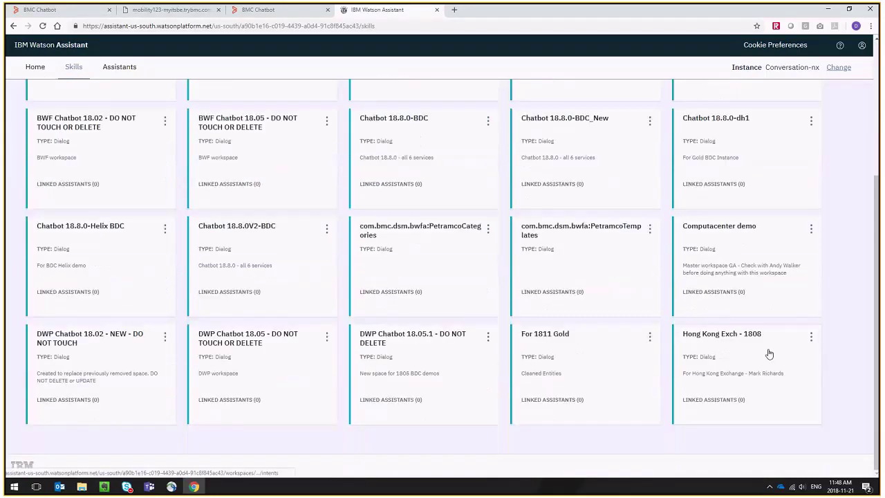
{"action": "left_click", "coordinate": [765, 354]}
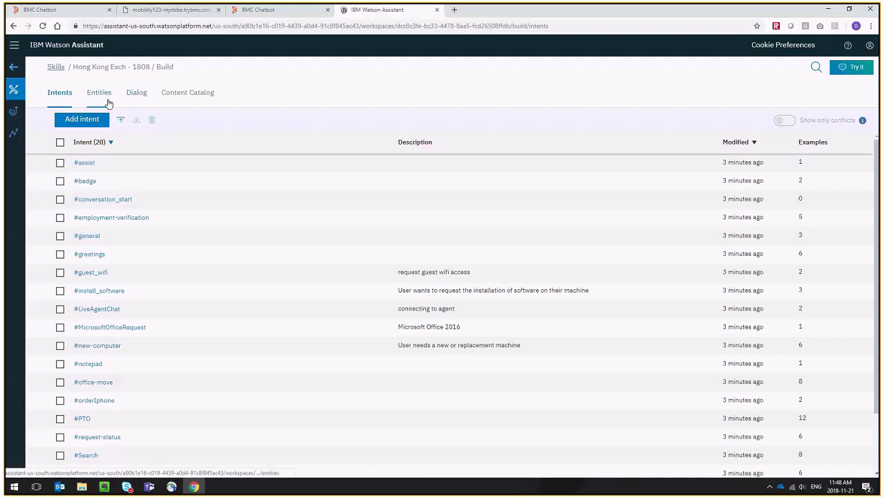
- Delete the #orderIphone intent from the skill
{"action": "scroll", "coordinate": [126, 142], "scroll_direction": "down", "scroll_amount": 2}
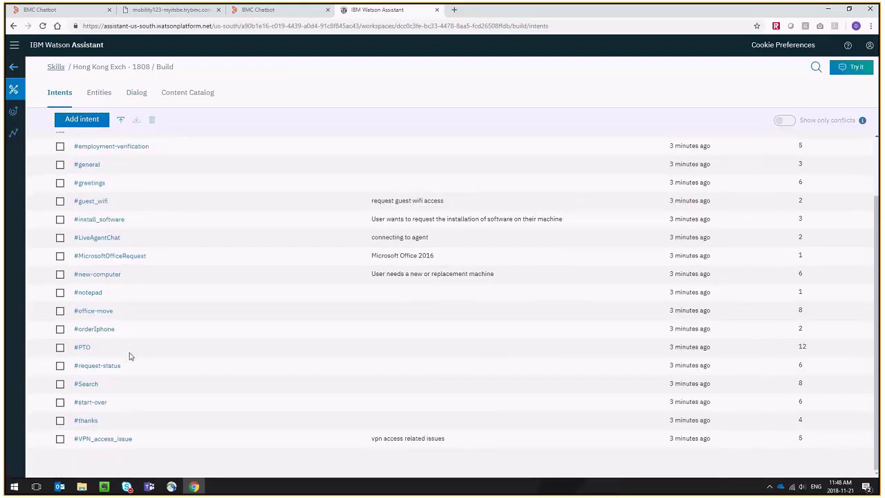
{"action": "left_click", "coordinate": [60, 329]}
{"action": "left_click", "coordinate": [113, 120]}
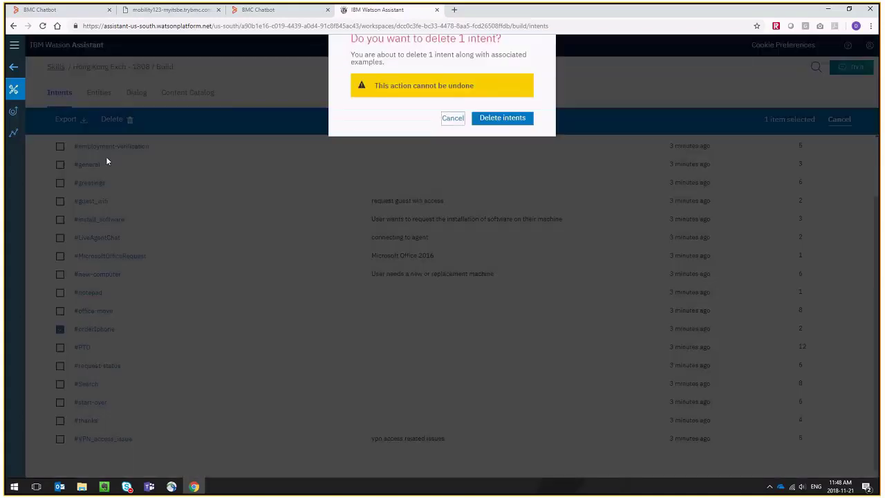
{"action": "left_click", "coordinate": [484, 186]}
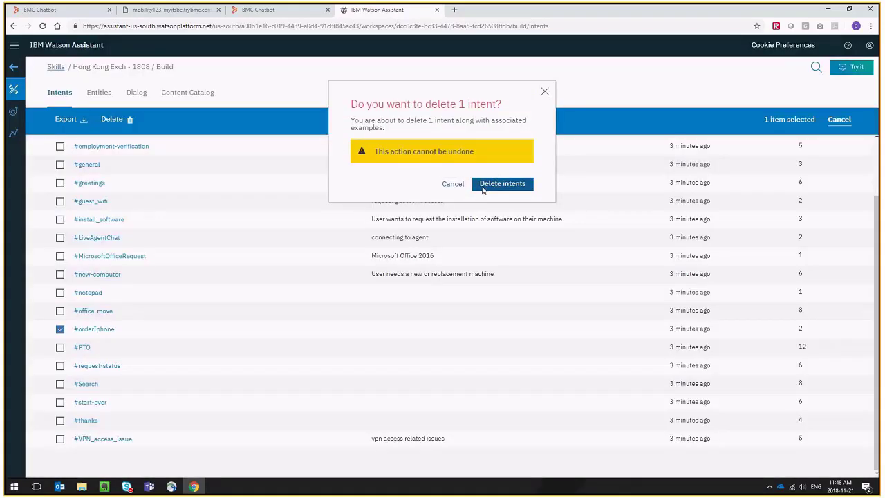
{"action": "left_click", "coordinate": [101, 92]}
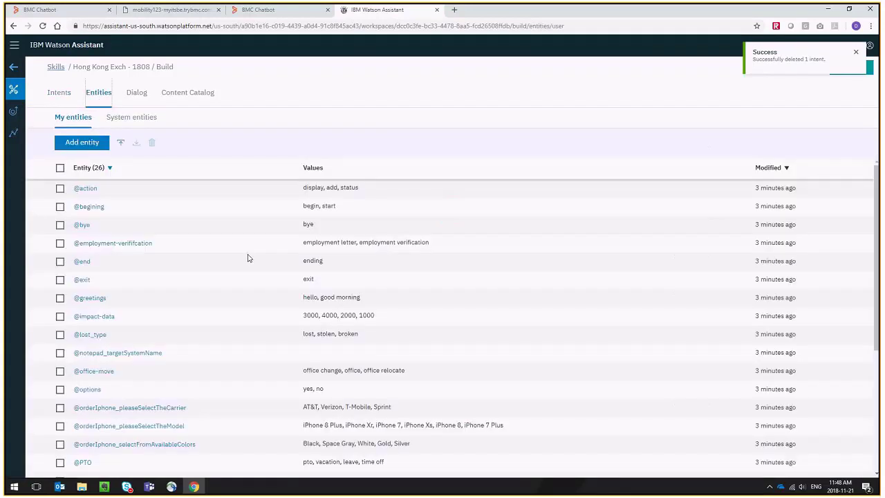
{"action": "scroll", "coordinate": [159, 333], "scroll_direction": "down", "scroll_amount": 1}
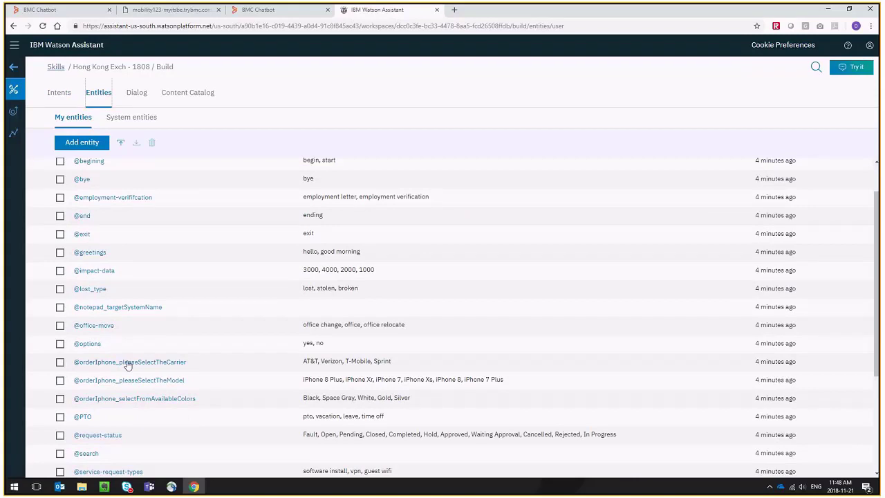
{"action": "left_click", "coordinate": [60, 362]}
{"action": "left_click", "coordinate": [60, 380]}
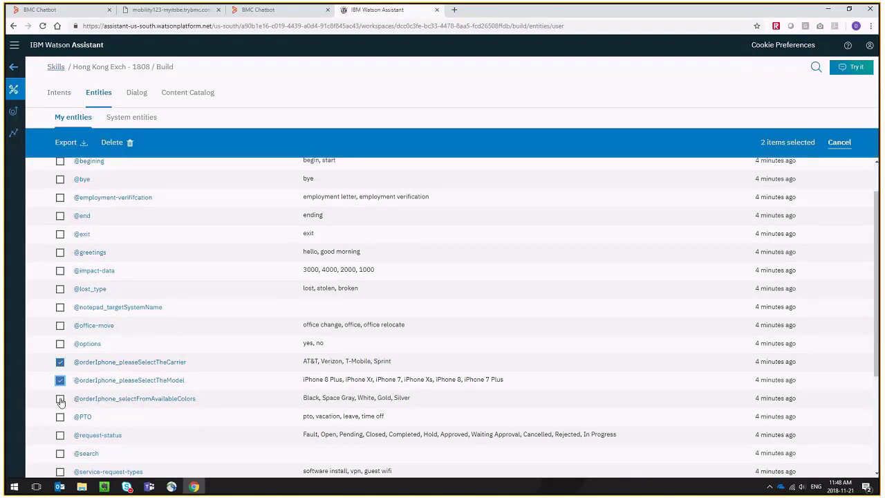
{"action": "left_click", "coordinate": [60, 399]}
{"action": "left_click", "coordinate": [114, 144]}
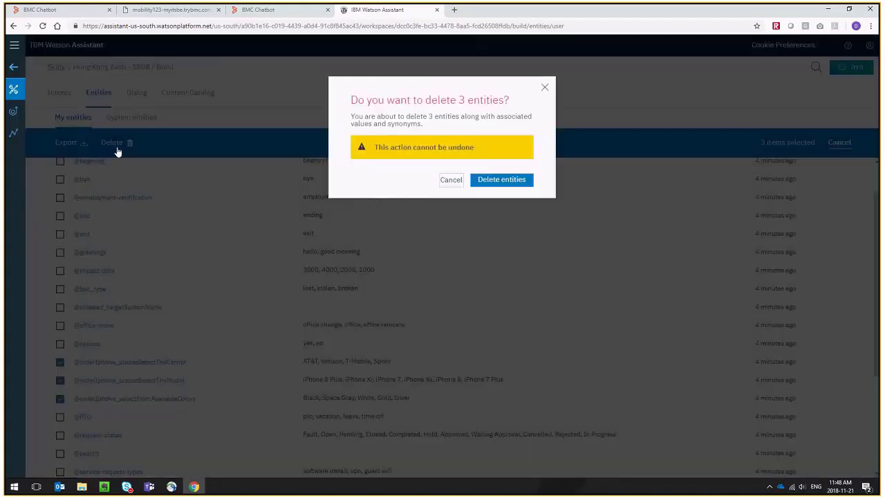
{"action": "left_click", "coordinate": [500, 185]}
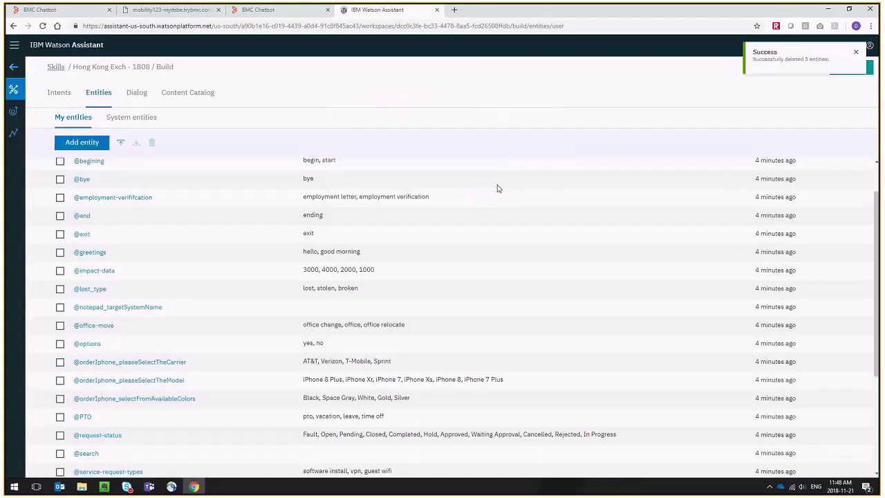
- Reload the skill's dialog and delete the BMC - Order iPhone node together with its child nodes
{"action": "left_click", "coordinate": [134, 94]}
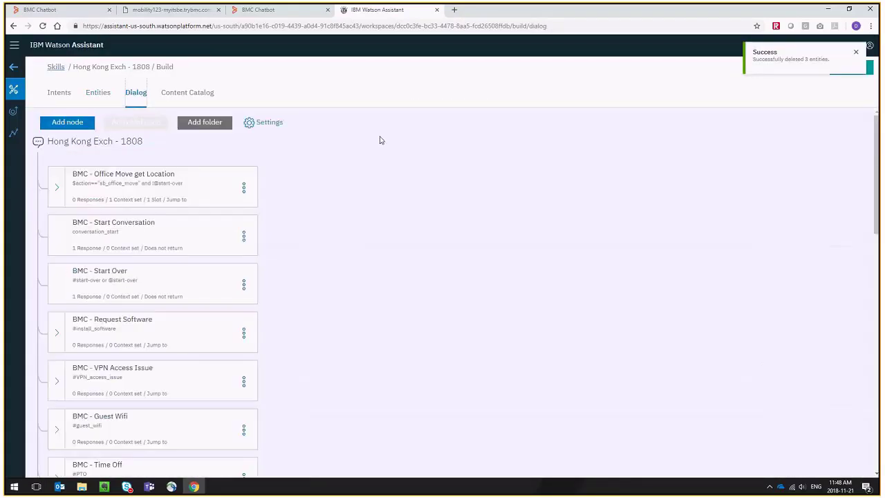
{"action": "scroll", "coordinate": [370, 160], "scroll_direction": "down", "scroll_amount": 6}
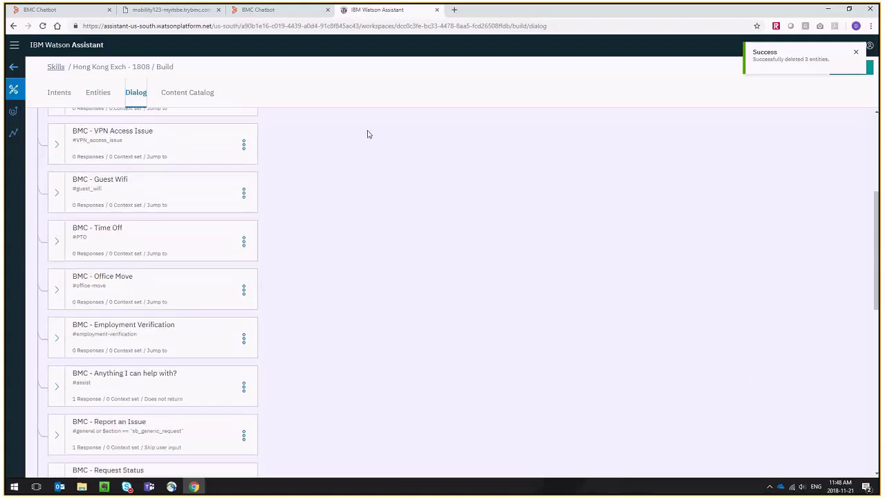
{"action": "scroll", "coordinate": [366, 137], "scroll_direction": "down", "scroll_amount": 5}
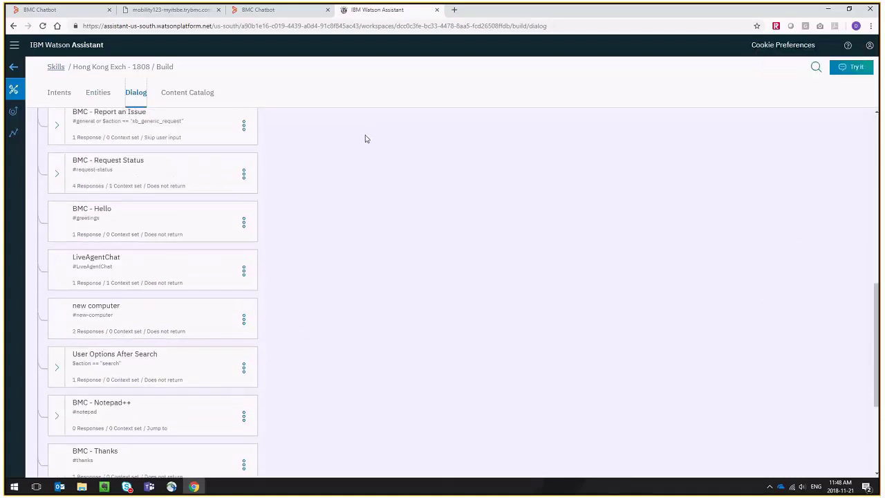
{"action": "scroll", "coordinate": [364, 140], "scroll_direction": "up", "scroll_amount": 2}
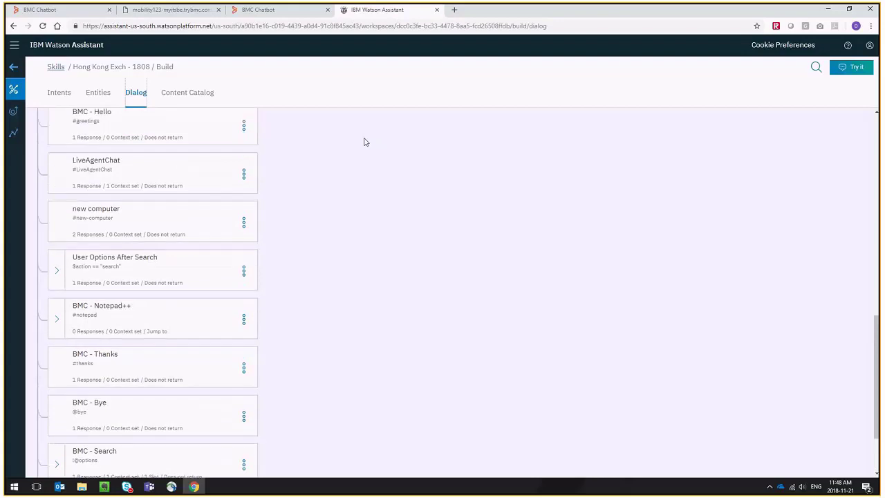
{"action": "left_click", "coordinate": [43, 26]}
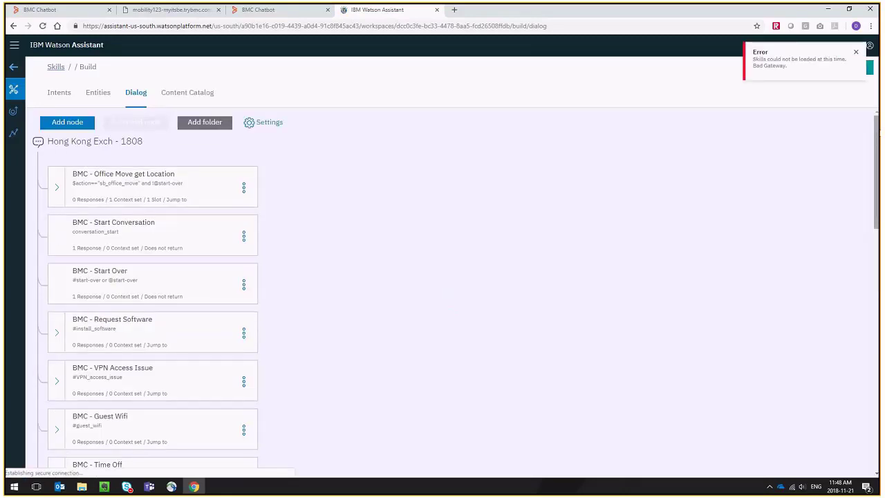
{"action": "scroll", "coordinate": [152, 290], "scroll_direction": "down", "scroll_amount": 4}
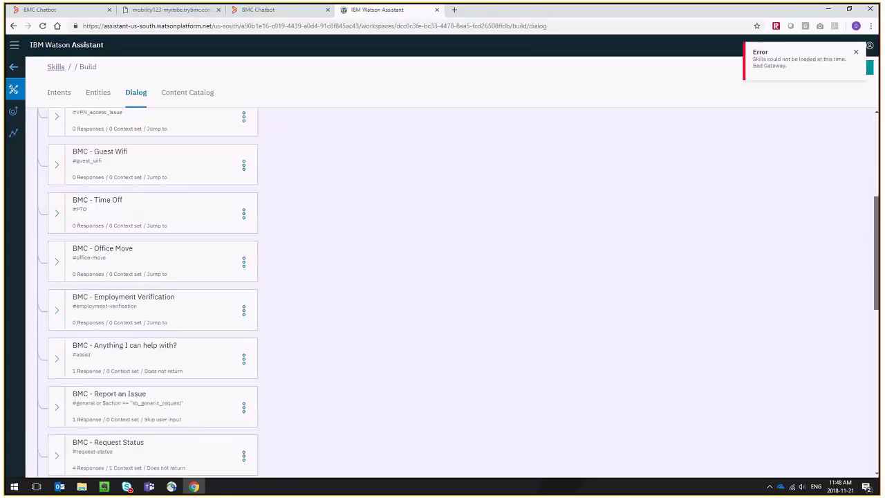
{"action": "scroll", "coordinate": [152, 291], "scroll_direction": "down", "scroll_amount": 5}
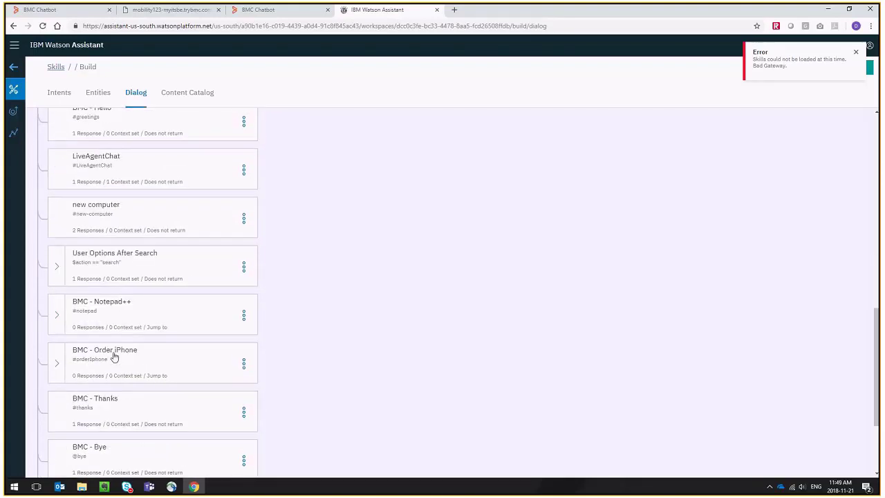
{"action": "left_click", "coordinate": [243, 365]}
{"action": "scroll", "coordinate": [224, 431], "scroll_direction": "down", "scroll_amount": 1}
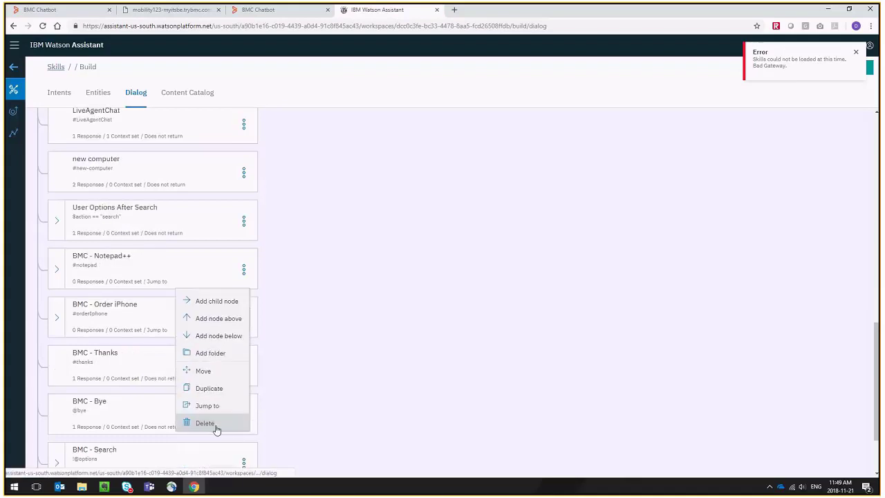
{"action": "left_click", "coordinate": [208, 423]}
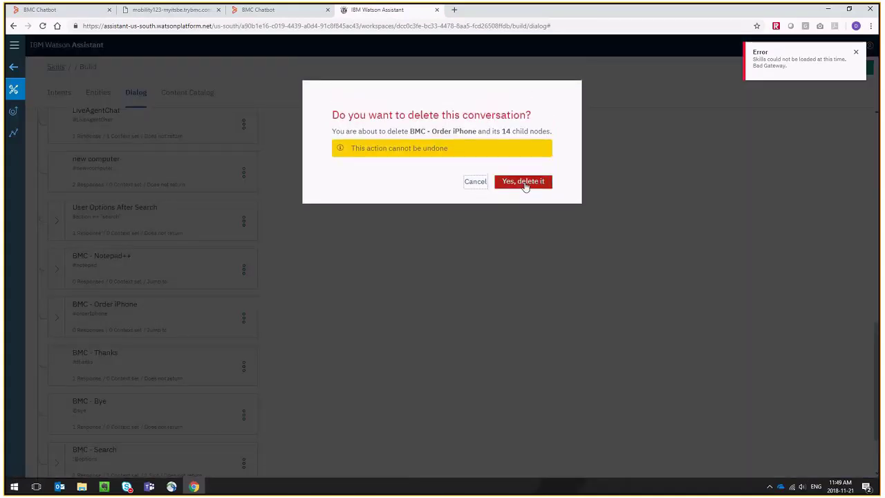
{"action": "left_click", "coordinate": [525, 183]}
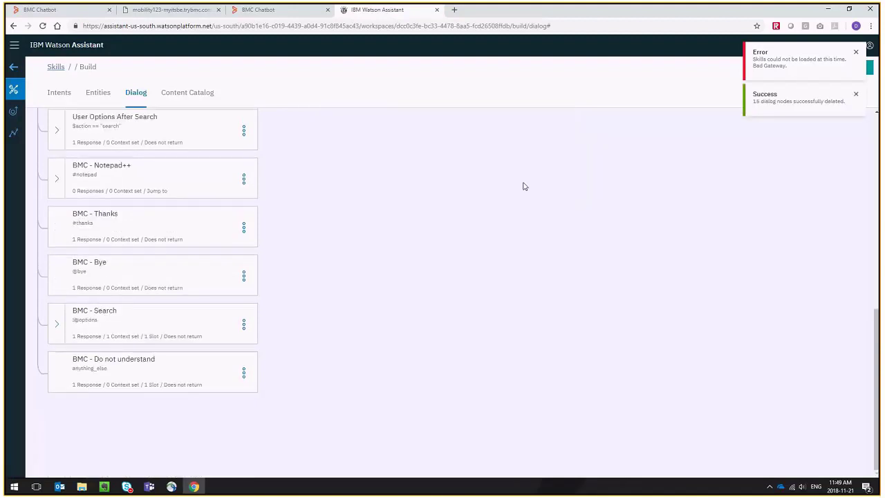
- Dismiss the notifications, switch to the BMC Chatbot, and ask "How do I order an iphone?" in the chat
{"action": "left_click", "coordinate": [857, 52]}
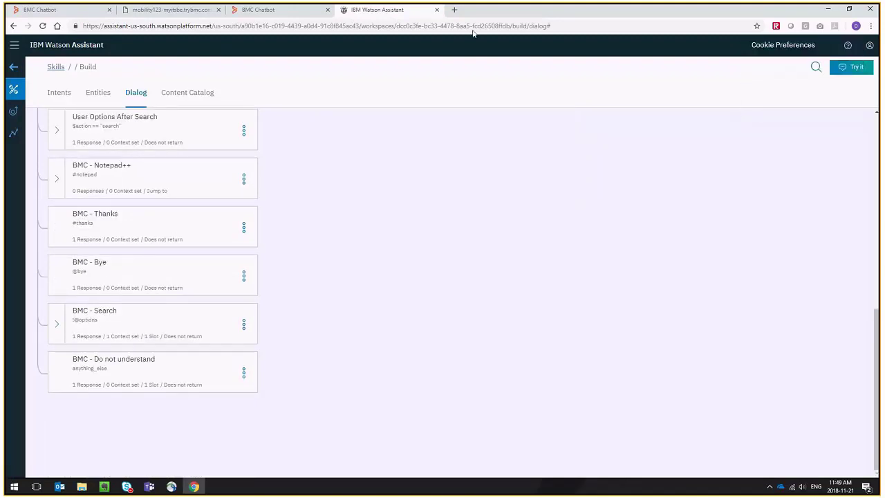
{"action": "left_click", "coordinate": [42, 10]}
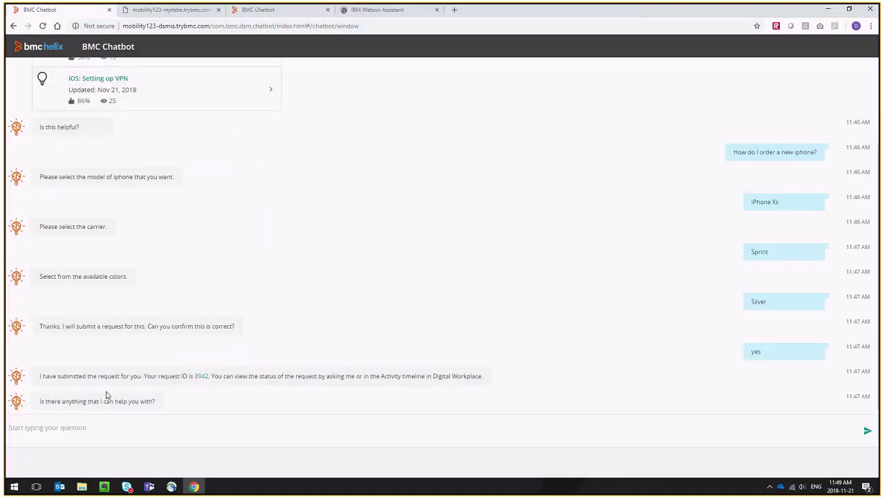
{"action": "type", "text": "How do I order an iphone>?"}
{"action": "key", "text": "BackSpace"}
{"action": "key", "text": "BackSpace"}
{"action": "type", "text": "?"}
{"action": "key", "text": "Return"}
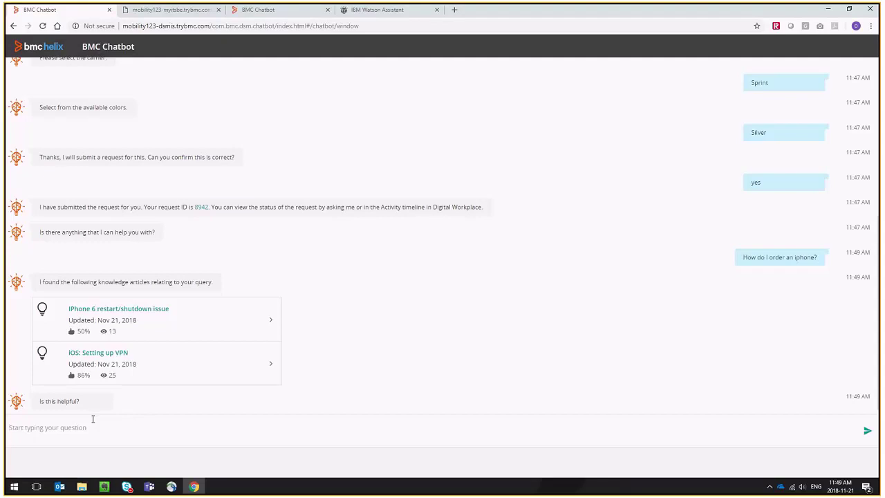
- Switch to Digital Workplace Catalog, close the Order iPhone service options, and browse the full list of services
{"action": "left_click", "coordinate": [176, 10]}
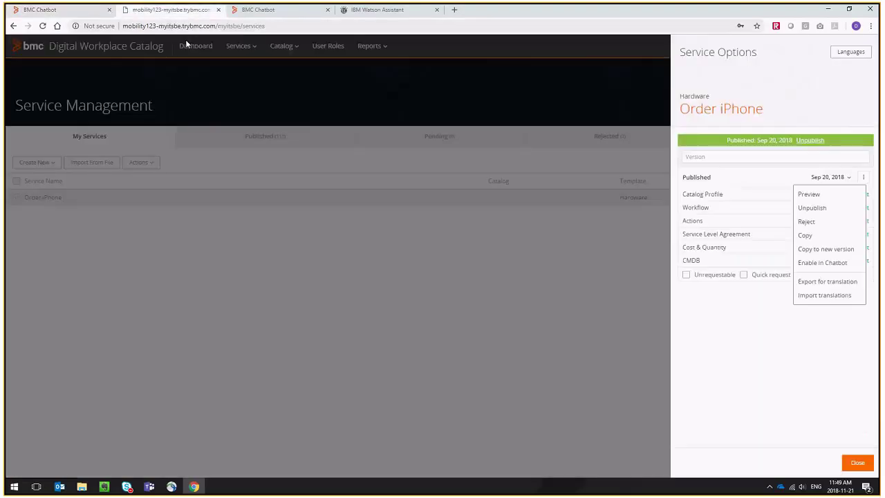
{"action": "left_click", "coordinate": [859, 462]}
{"action": "left_click", "coordinate": [859, 462]}
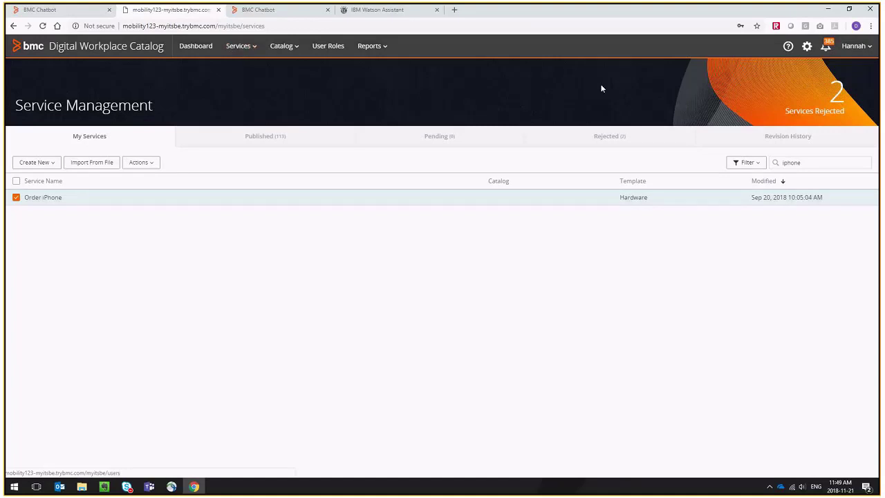
{"action": "left_click", "coordinate": [198, 47]}
{"action": "left_click", "coordinate": [245, 49]}
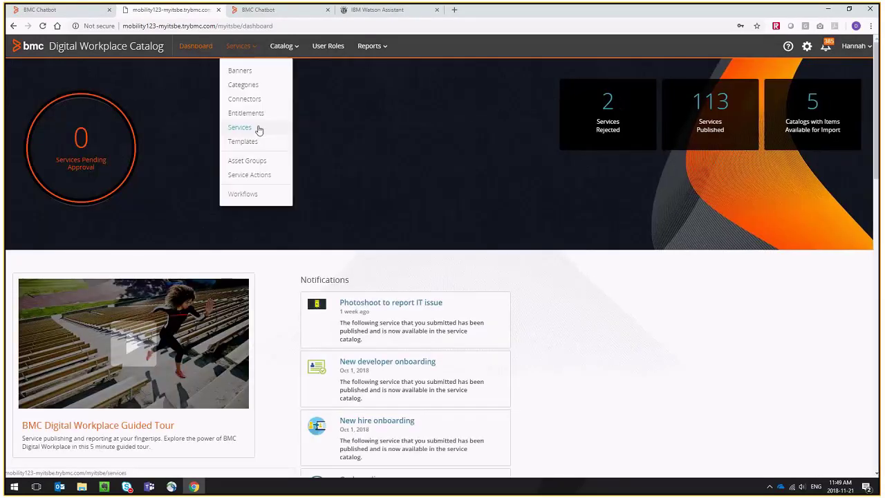
{"action": "left_click", "coordinate": [286, 132]}
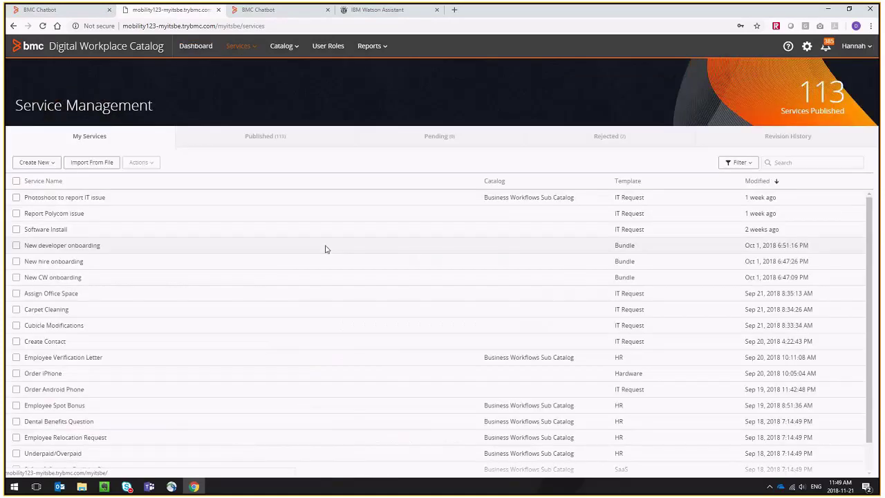
{"action": "scroll", "coordinate": [324, 249], "scroll_direction": "down", "scroll_amount": 1}
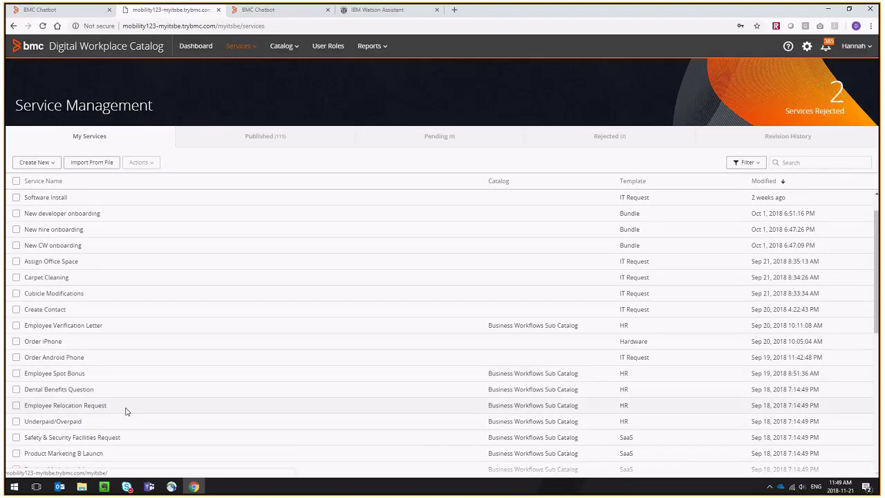
- Return to the BMC Chatbot conversation
{"action": "left_click", "coordinate": [42, 10]}
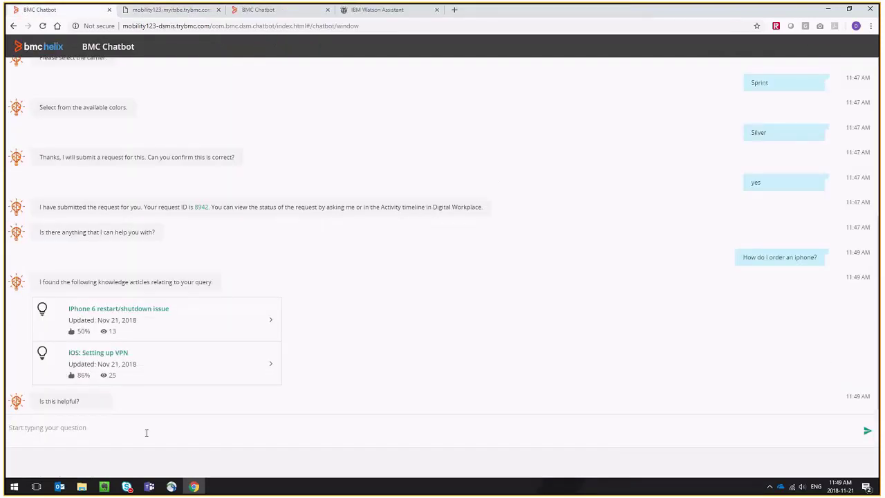